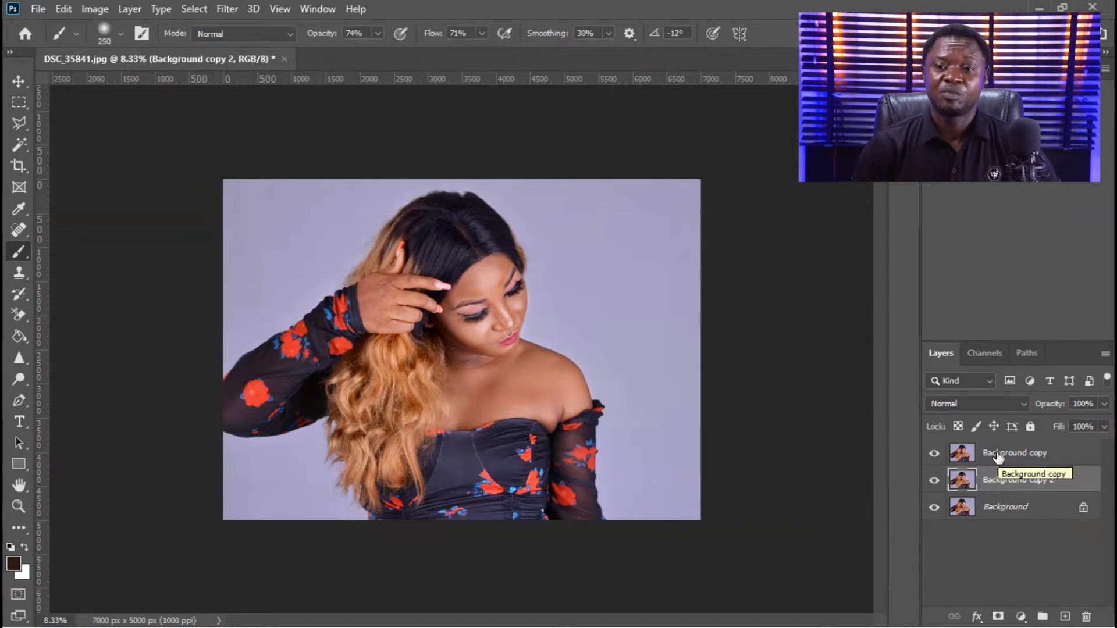
Step: Delete the two Background copy layers and duplicate the Background layer twice
click(993, 458)
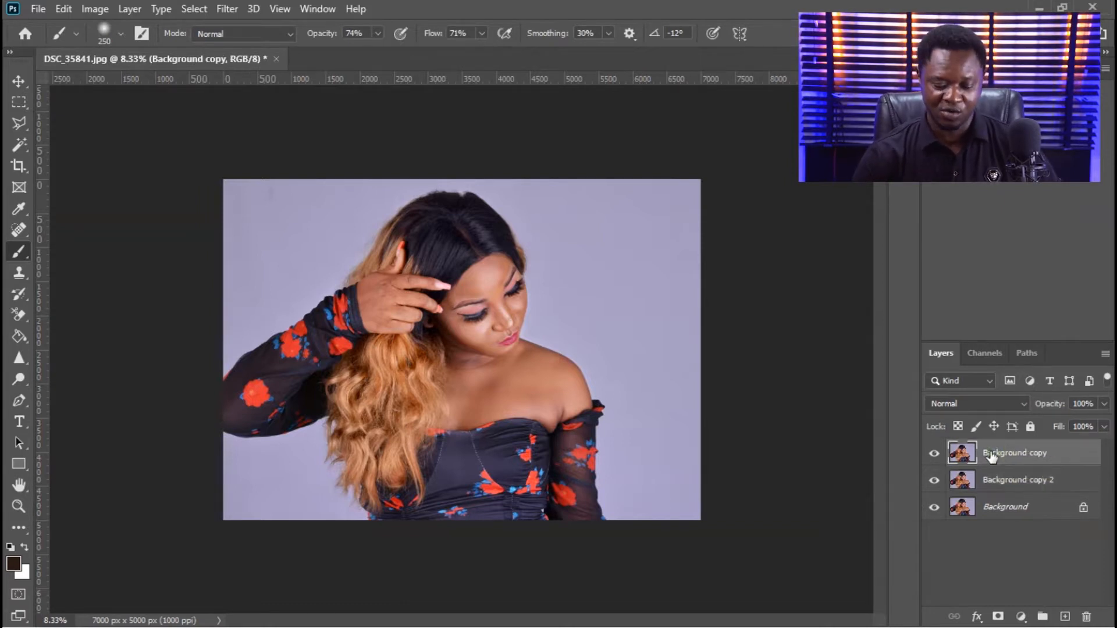
key(Delete)
key(Delete)
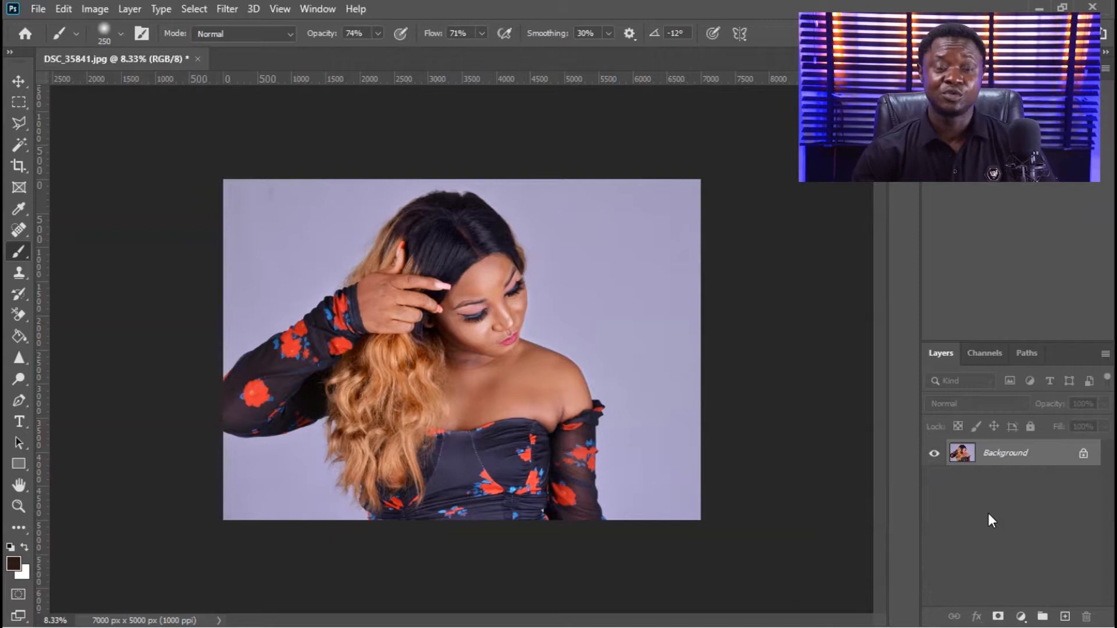
key(ctrl+j)
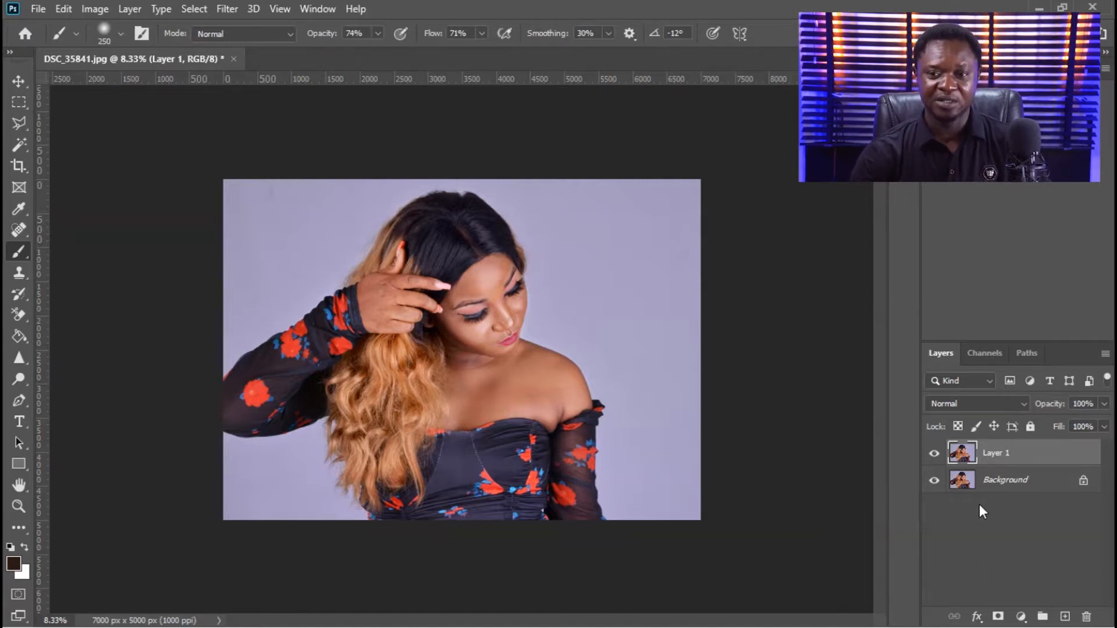
key(ctrl+j)
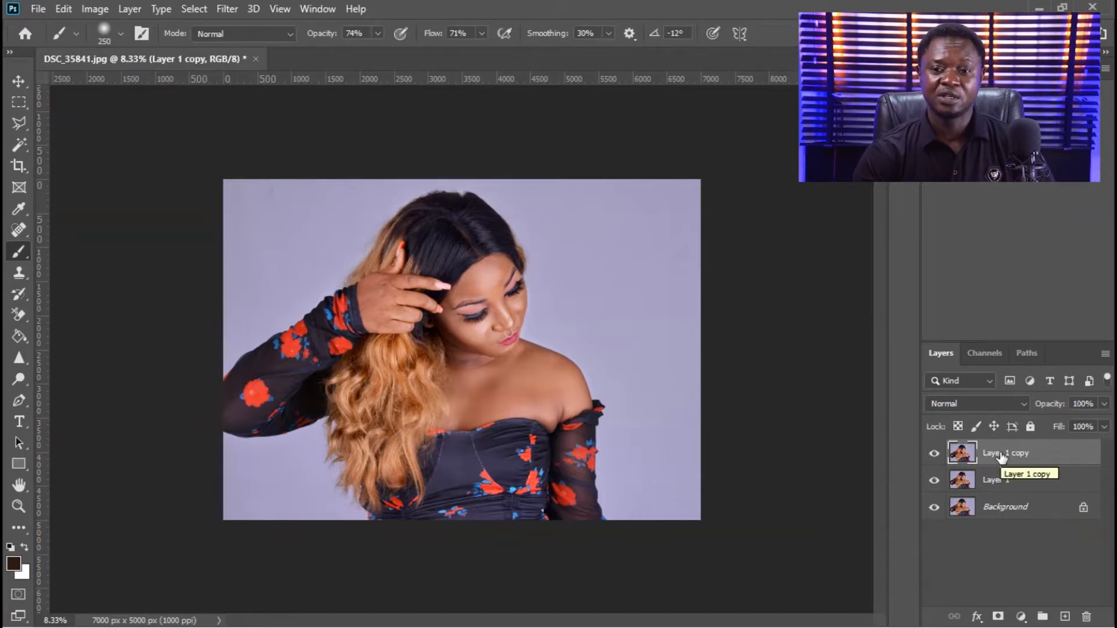
Step: Rename the upper duplicate layer to "hard" and the lower duplicate layer to "Soft"
double_click(1000, 455)
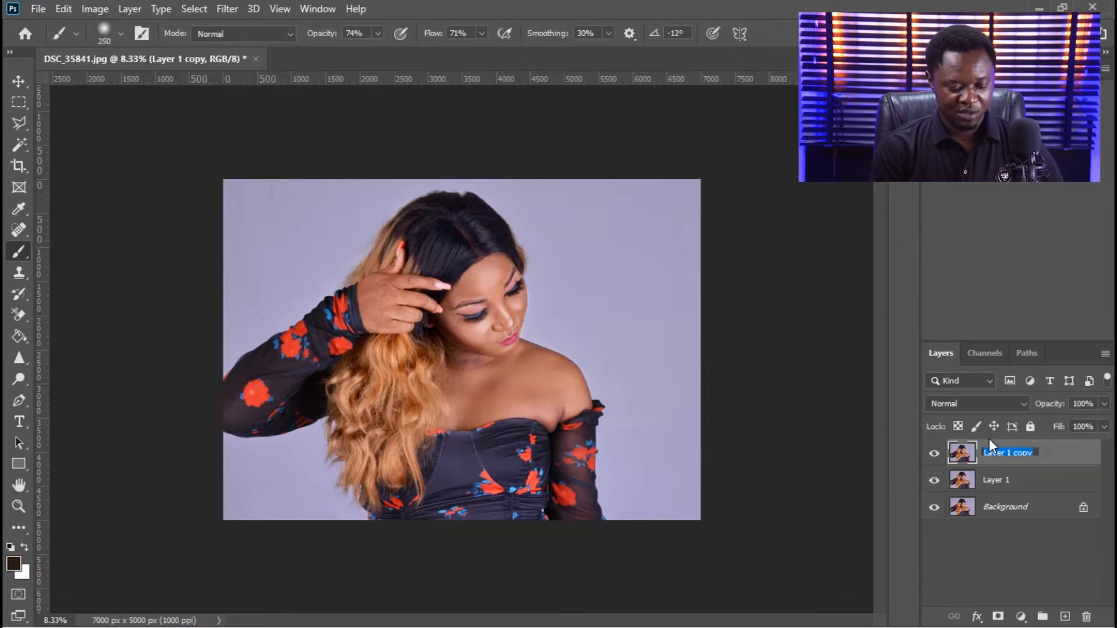
text(H)
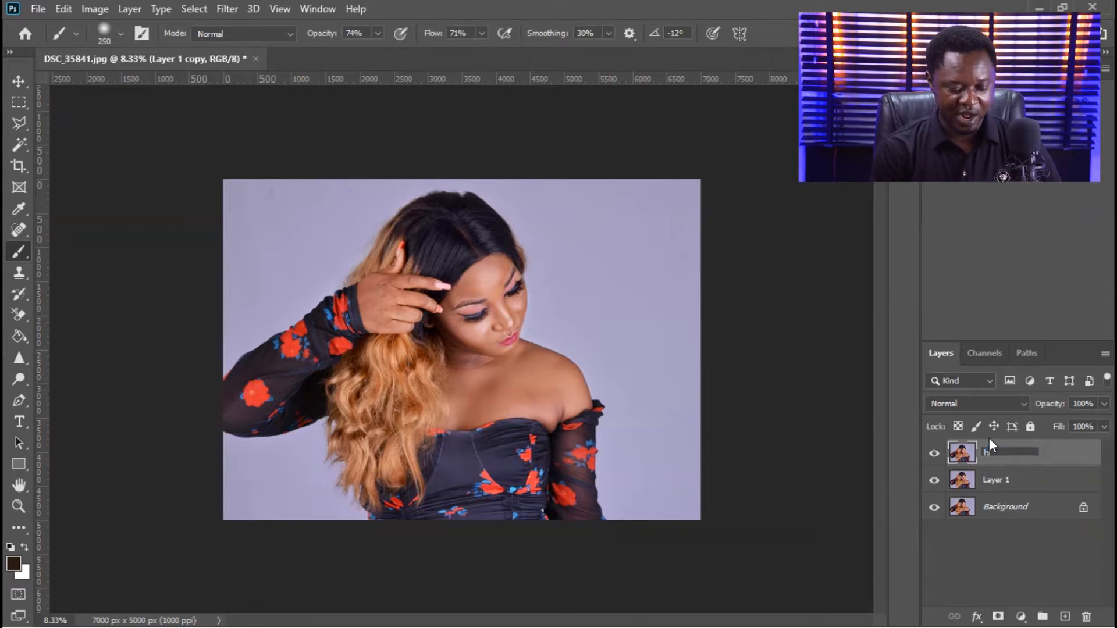
text(art)
key(BackSpace)
text(i)
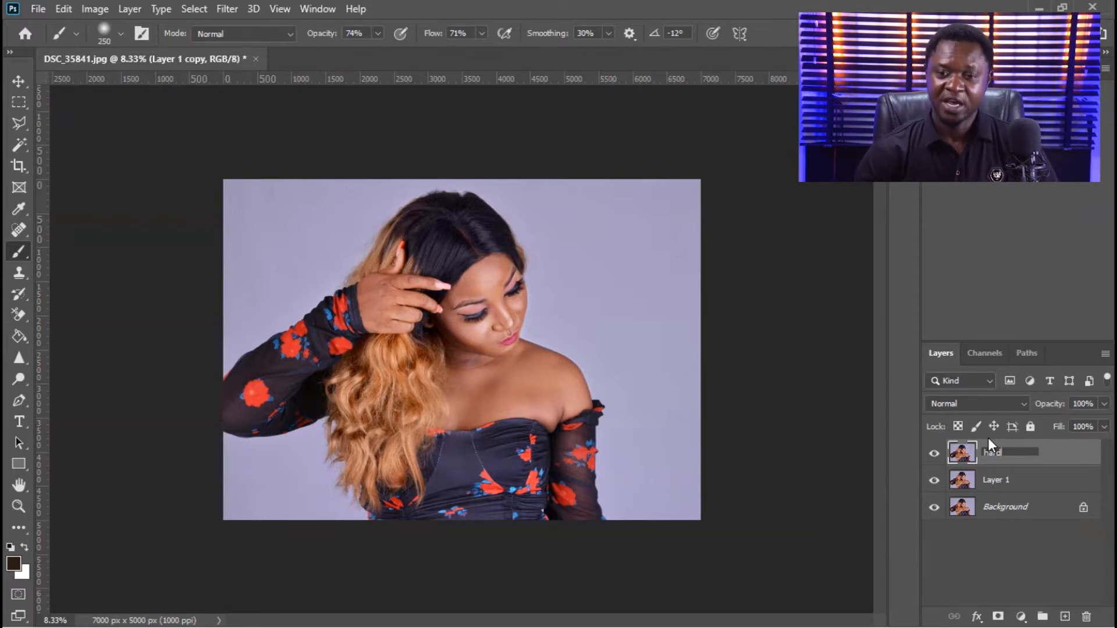
double_click(1001, 480)
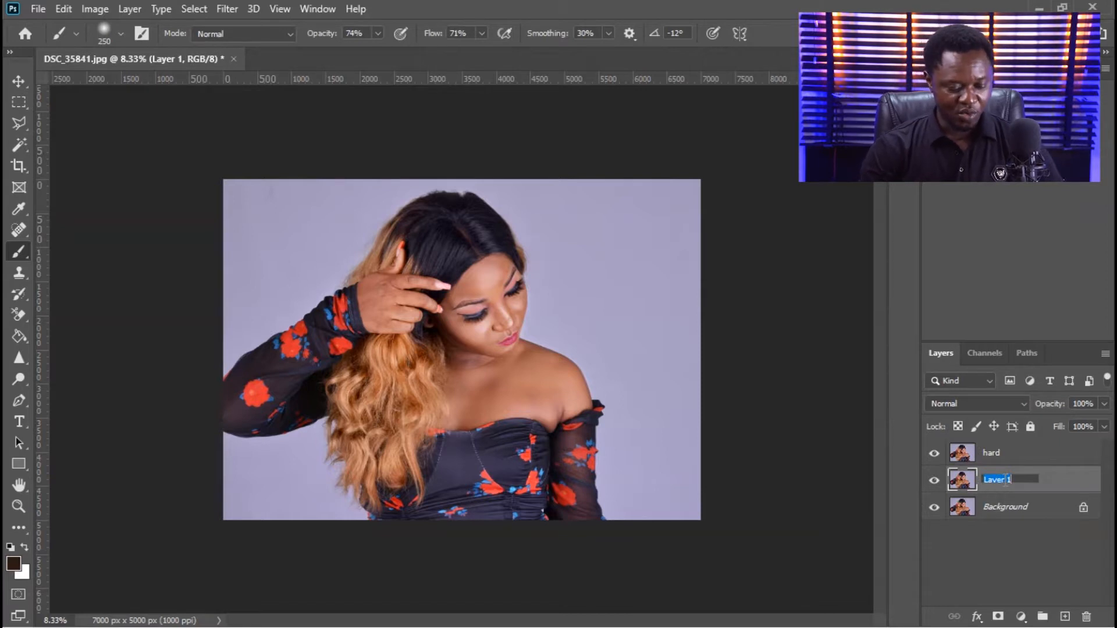
text(Soft)
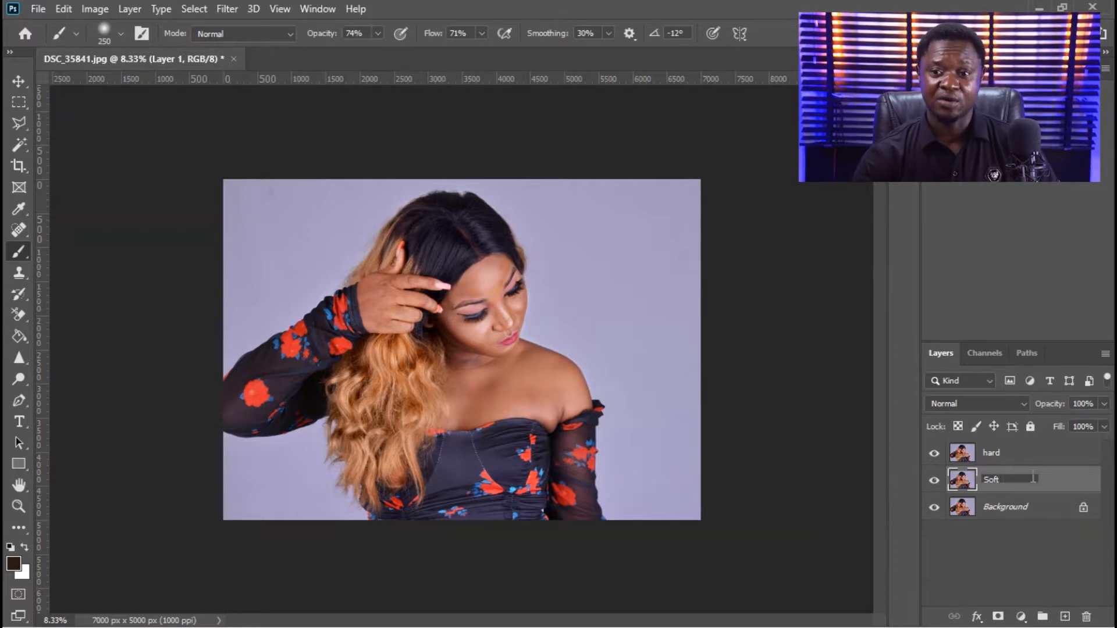
Step: Convert both the hard layer and the Soft layer to smart objects
click(1018, 455)
right_click(1014, 453)
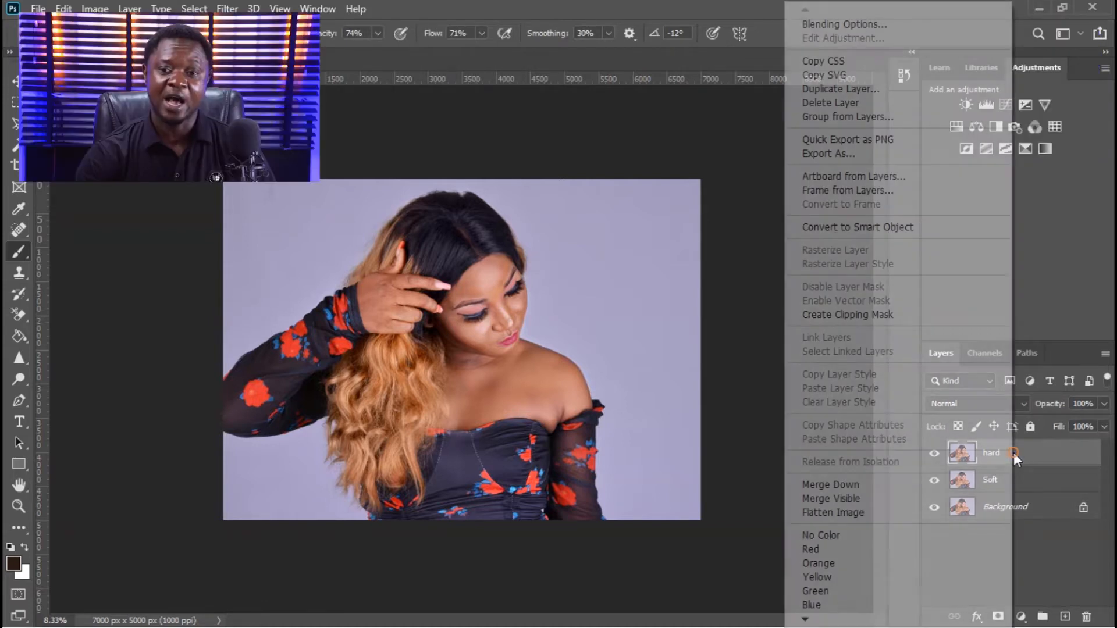
click(872, 228)
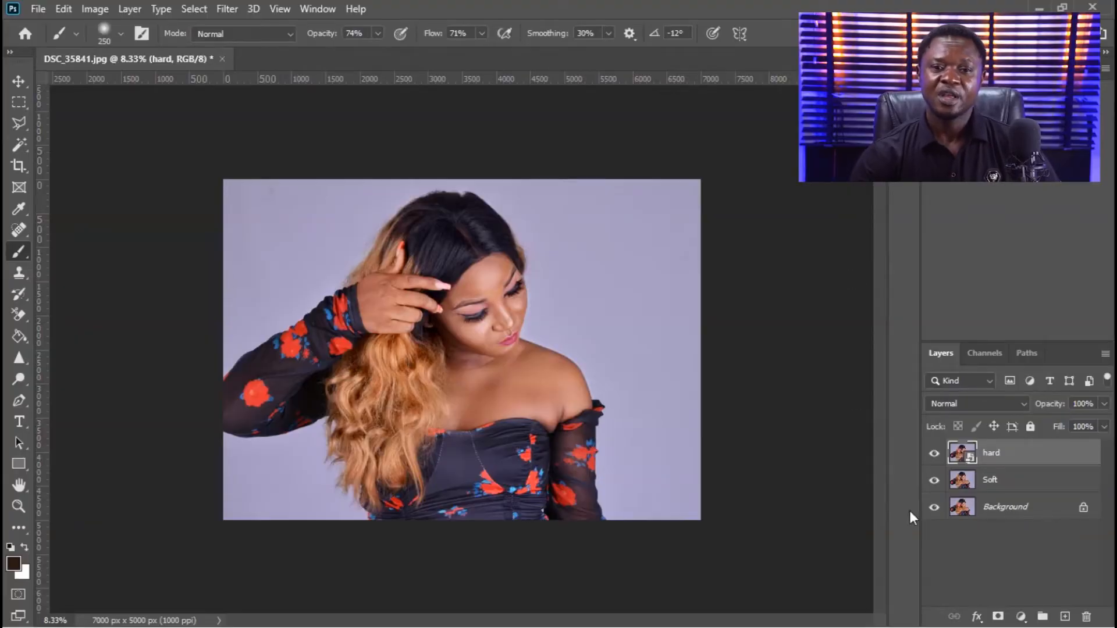
click(991, 483)
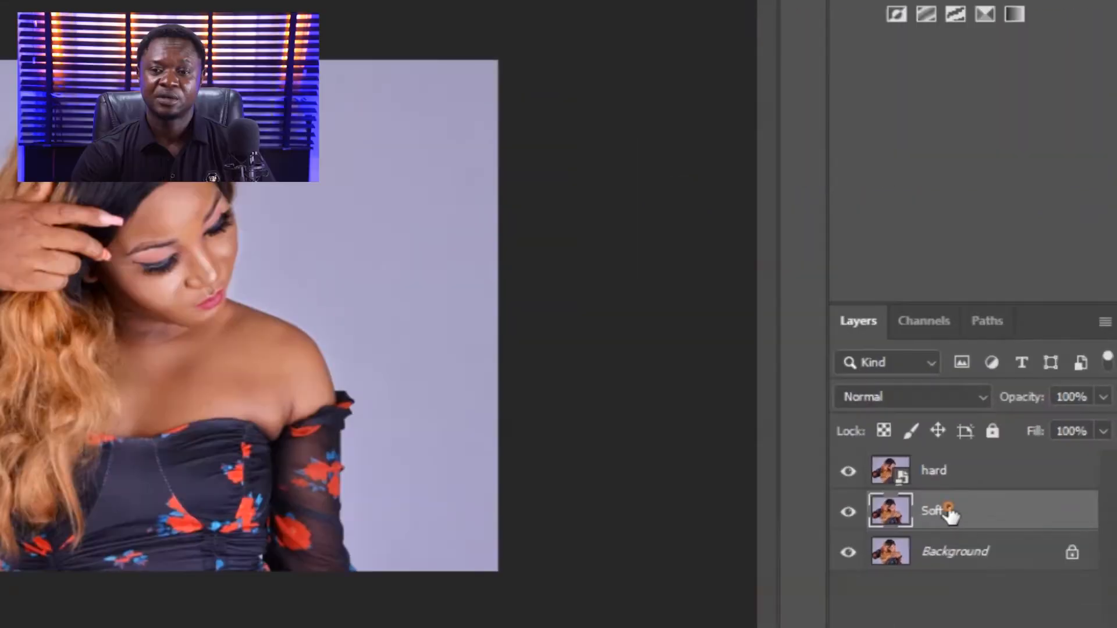
right_click(992, 479)
click(743, 134)
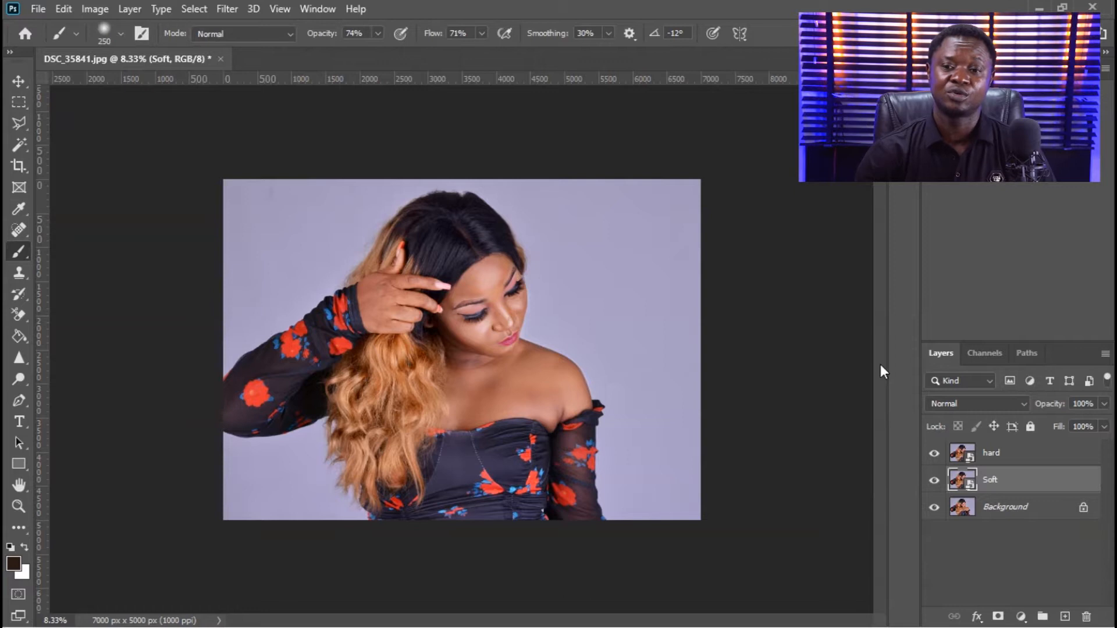
Step: Apply a High Pass filter with a 2.0 pixel radius to the hard layer and set its blend mode to Linear Light
click(1002, 457)
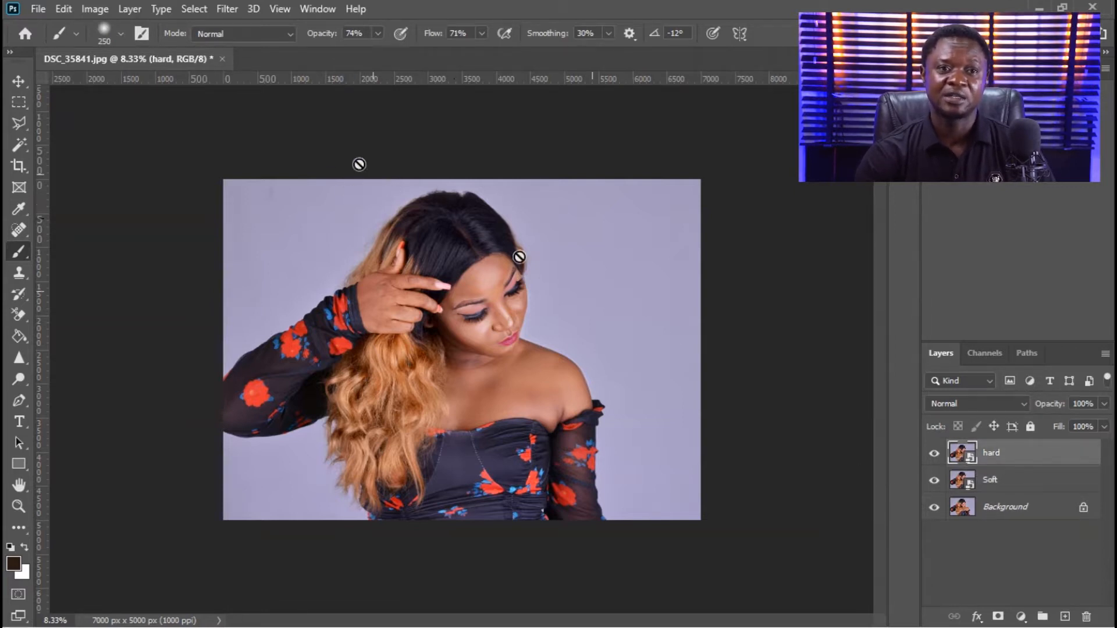
click(227, 9)
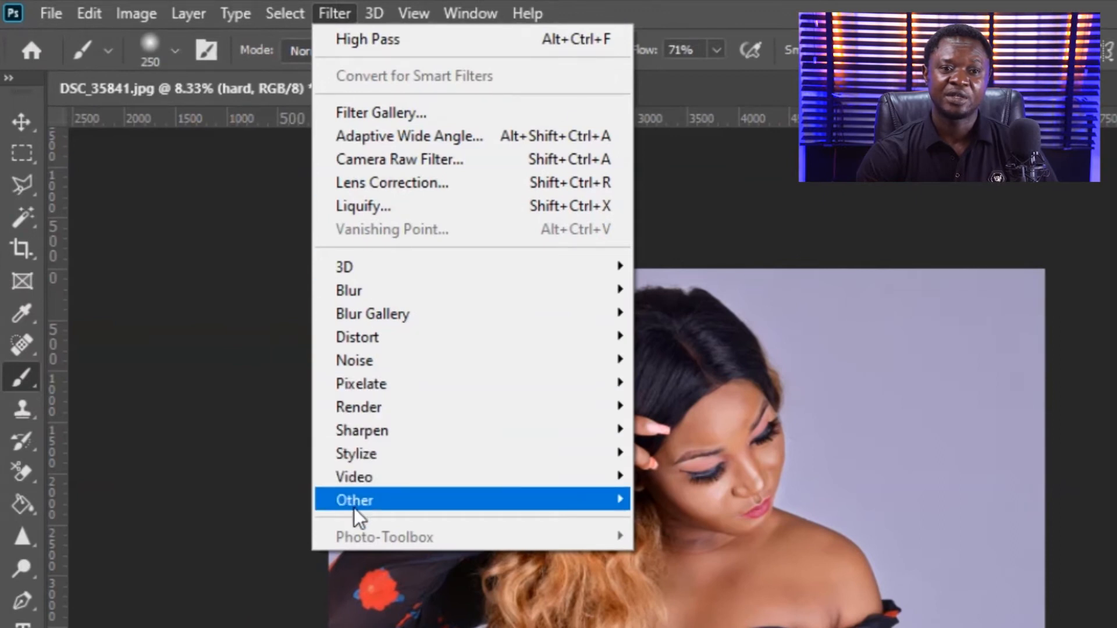
click(357, 500)
click(672, 520)
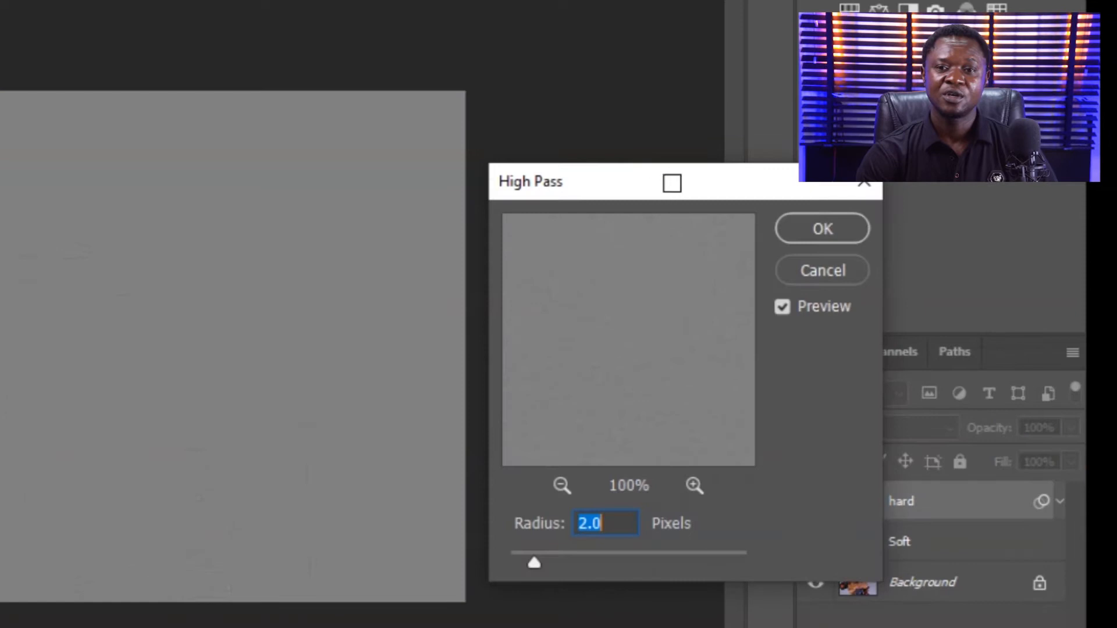
drag(671, 181, 579, 182)
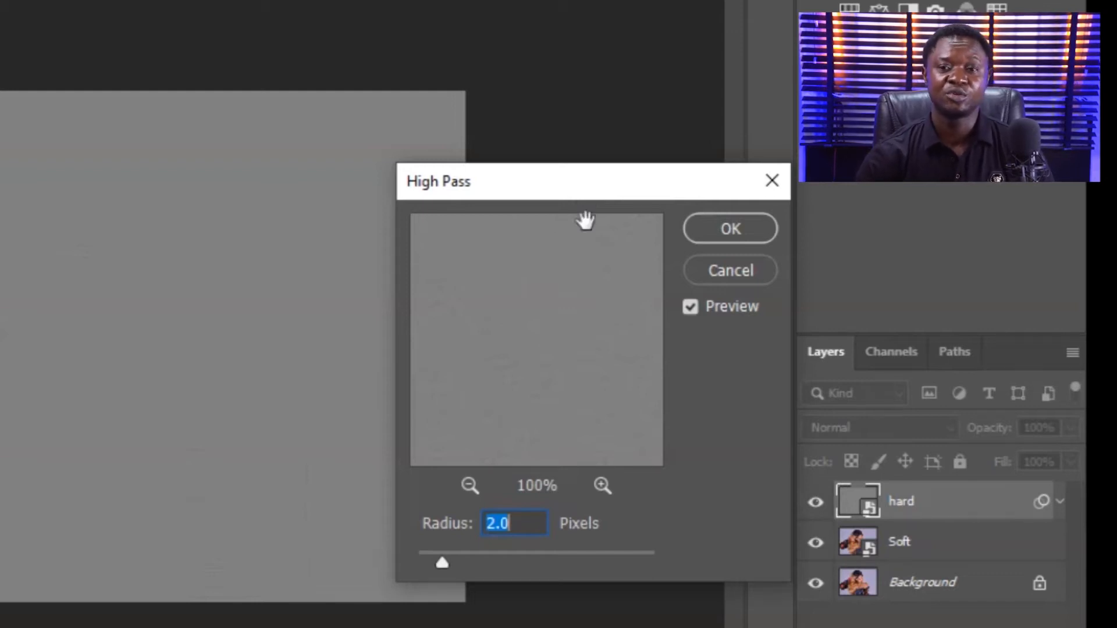
click(731, 228)
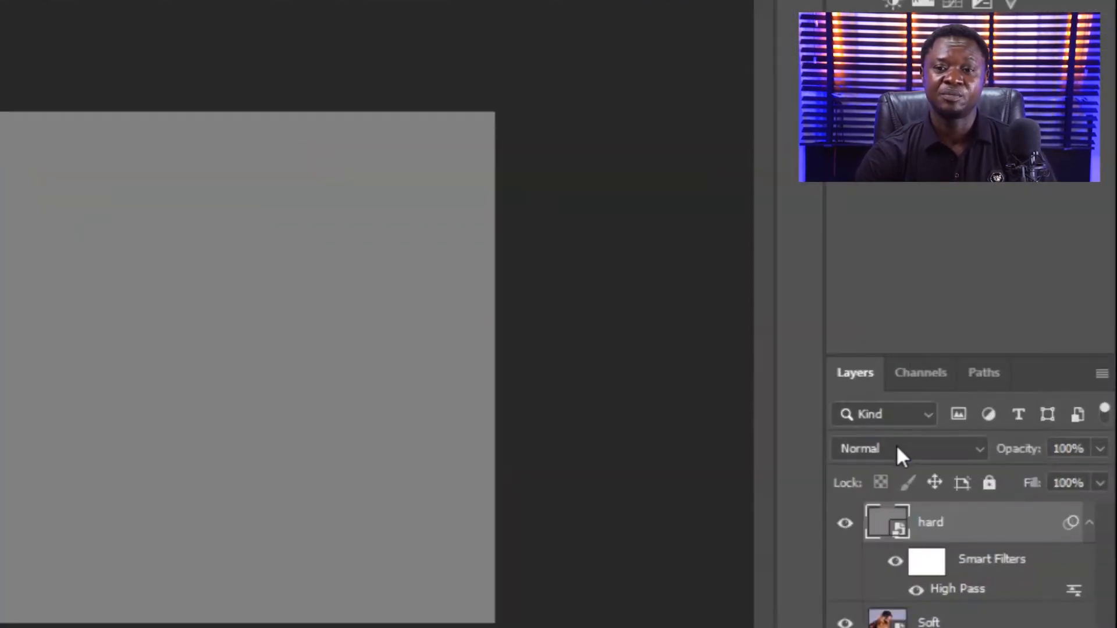
click(901, 456)
click(889, 552)
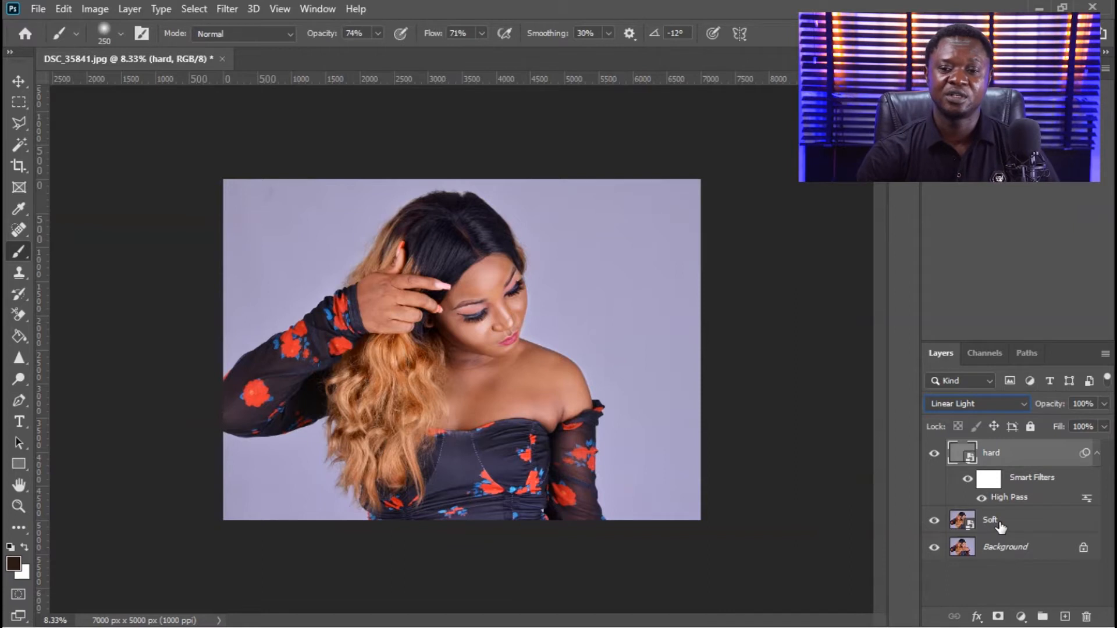
Step: Apply a Gaussian Blur with a radius of 19.4 pixels to the Soft layer, judging the smoothing on the face close up
click(1000, 526)
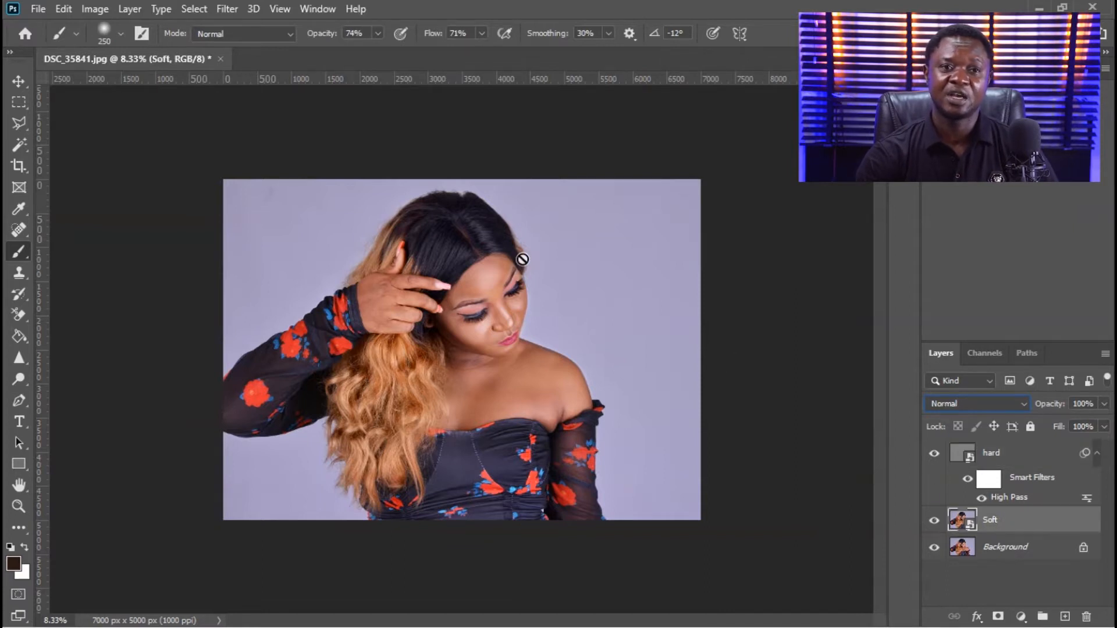
click(228, 8)
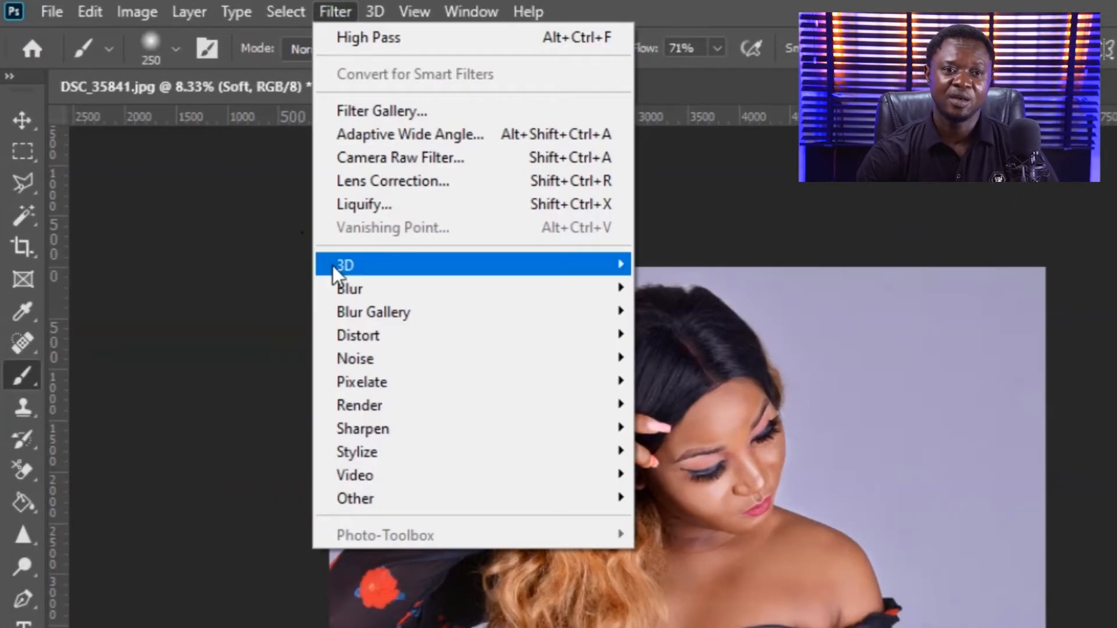
mouse_move(348, 295)
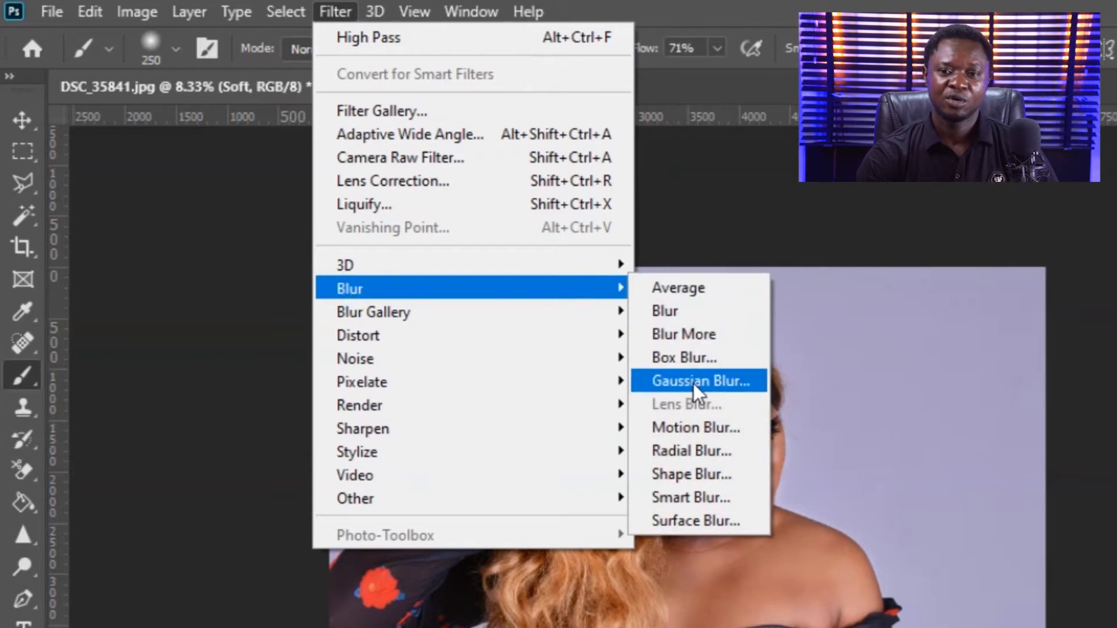
click(693, 383)
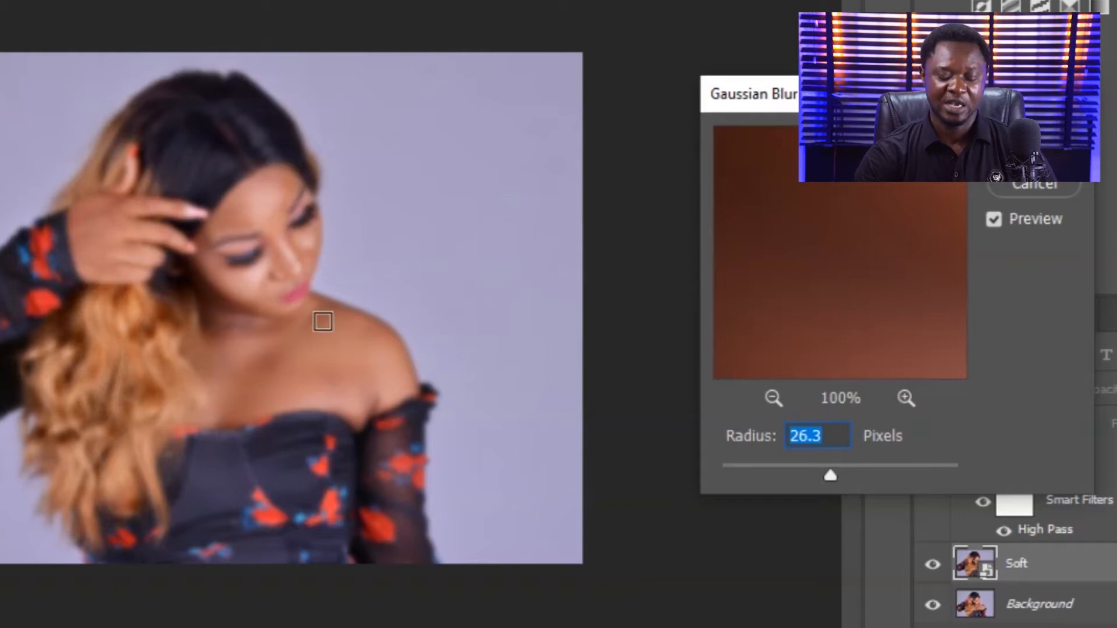
drag(828, 476, 719, 475)
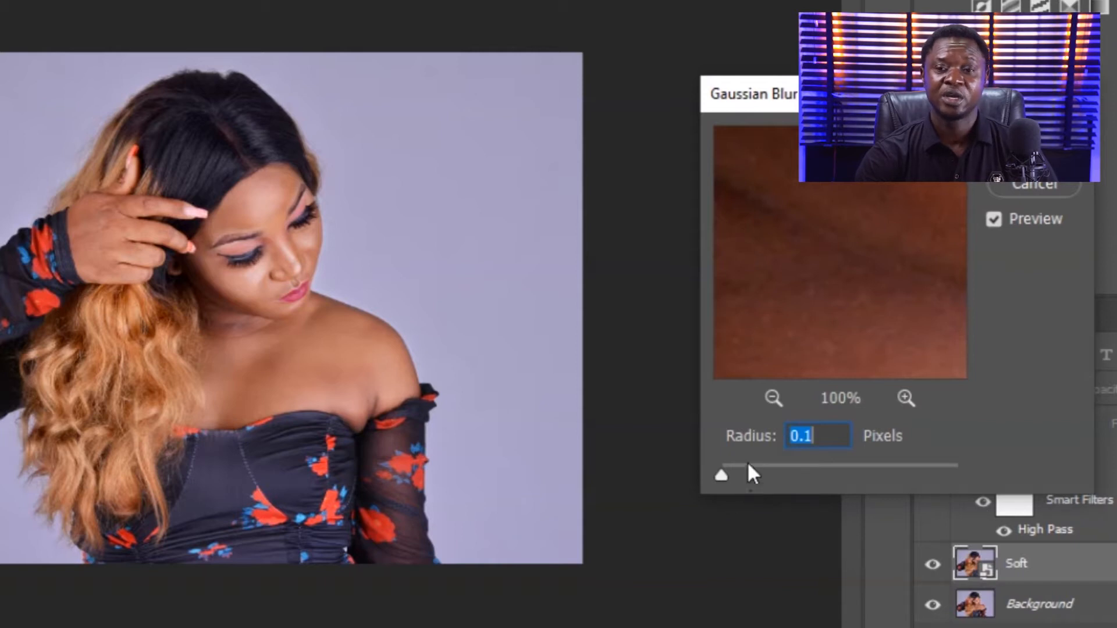
drag(717, 469, 755, 476)
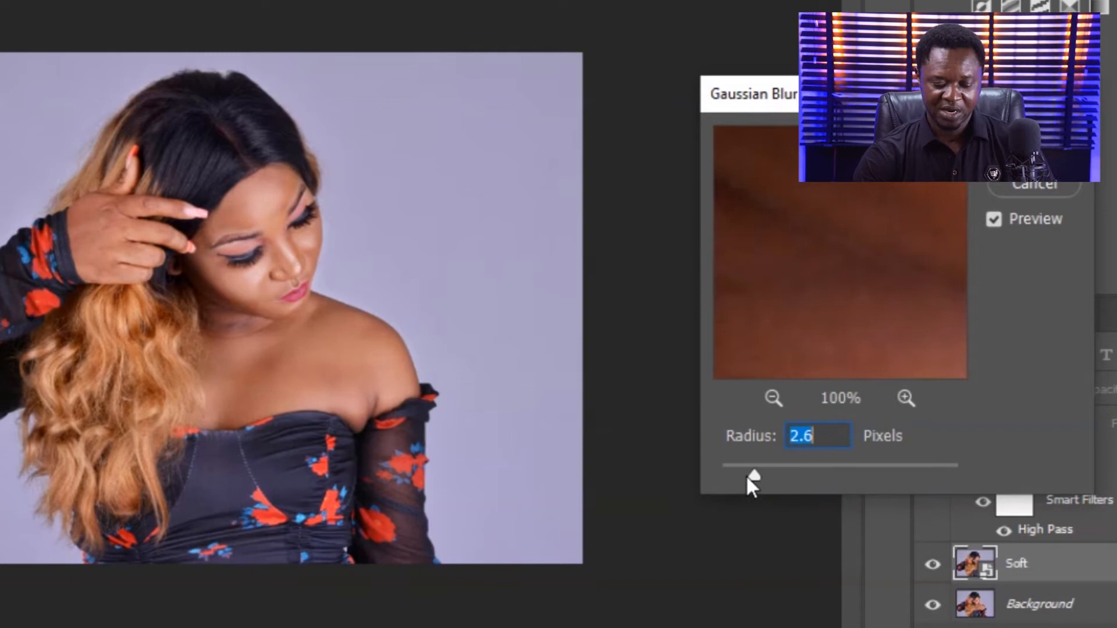
key(ctrl+plus)
key(ctrl+plus)
key(ctrl+plus)
key(ctrl+plus)
key(ctrl+plus)
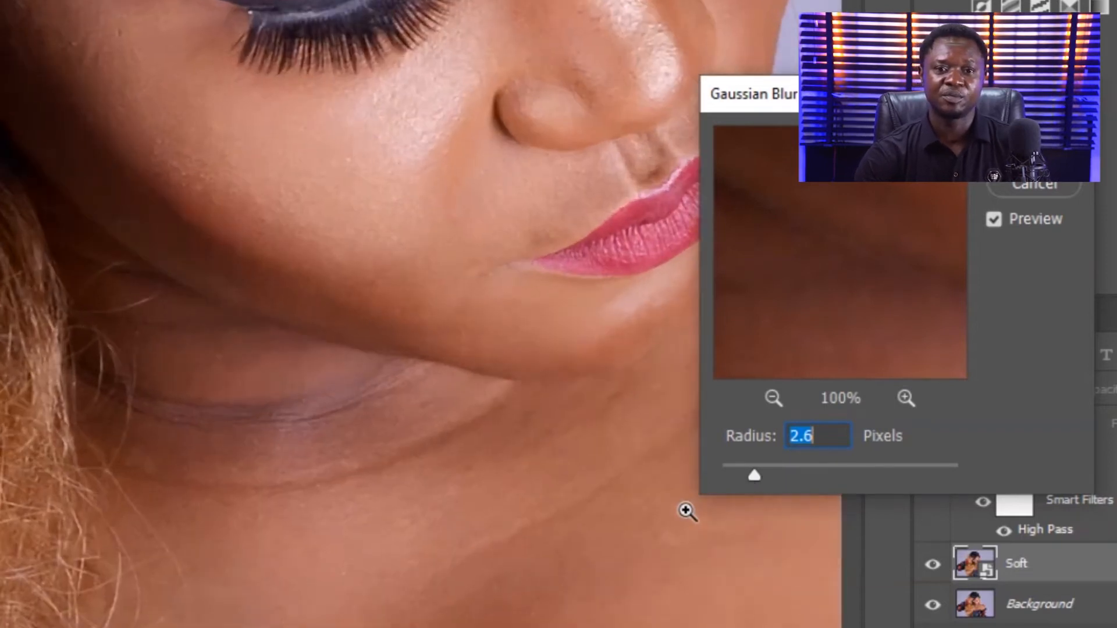
drag(754, 476, 814, 471)
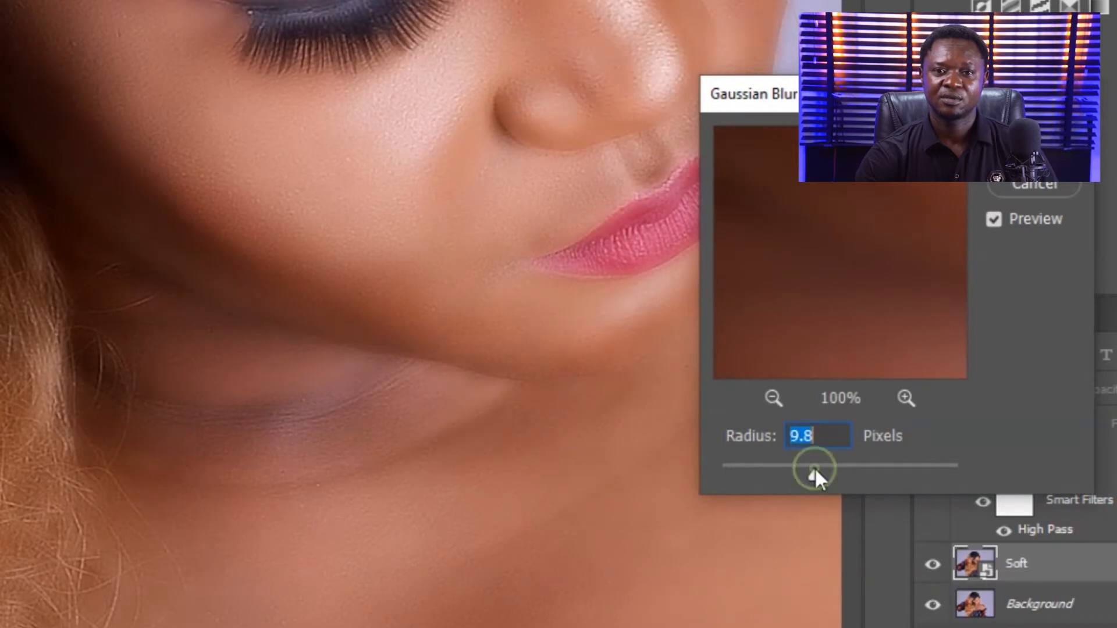
mouse_move(814, 471)
mouse_down()
mouse_move(832, 475)
mouse_move(822, 472)
mouse_up()
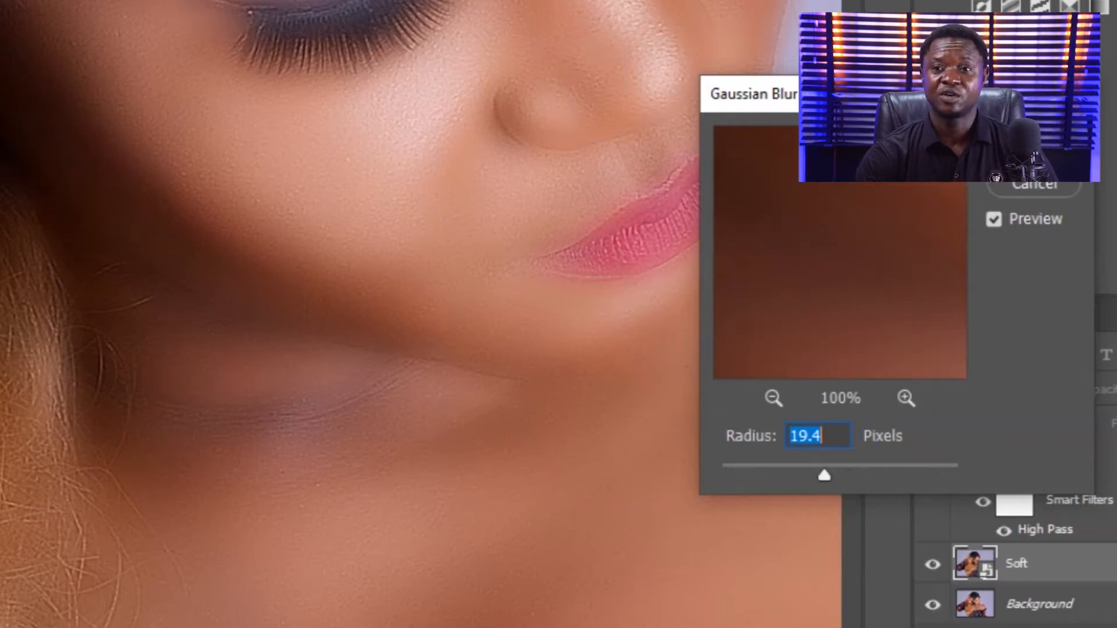
key(Return)
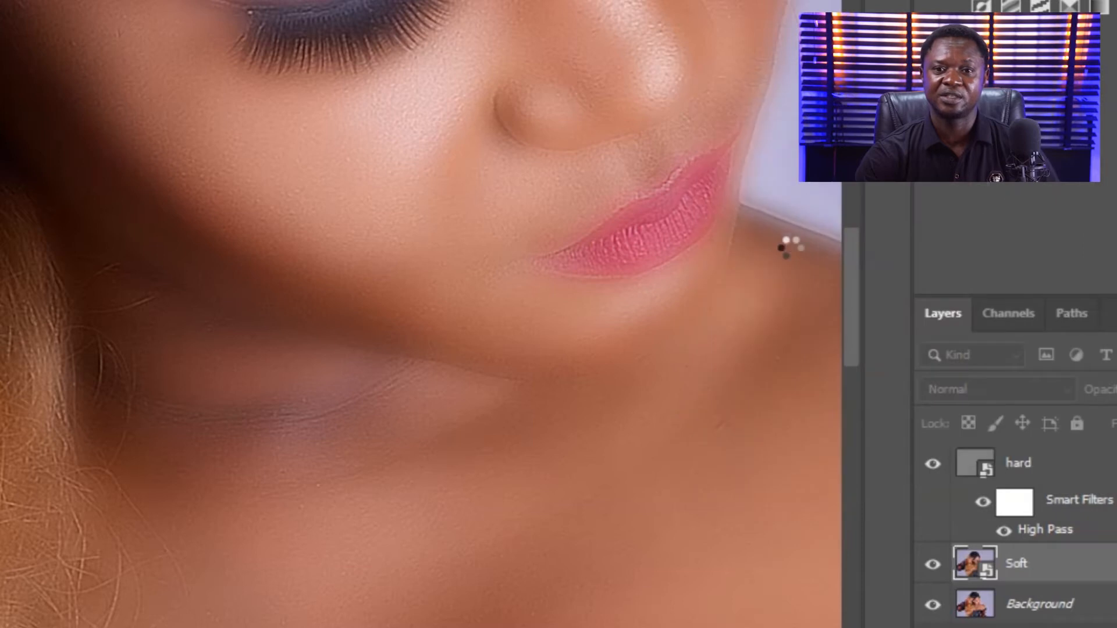
Step: Group the hard and Soft layers together
key(ctrl+minus)
key(ctrl+minus)
key(ctrl+minus)
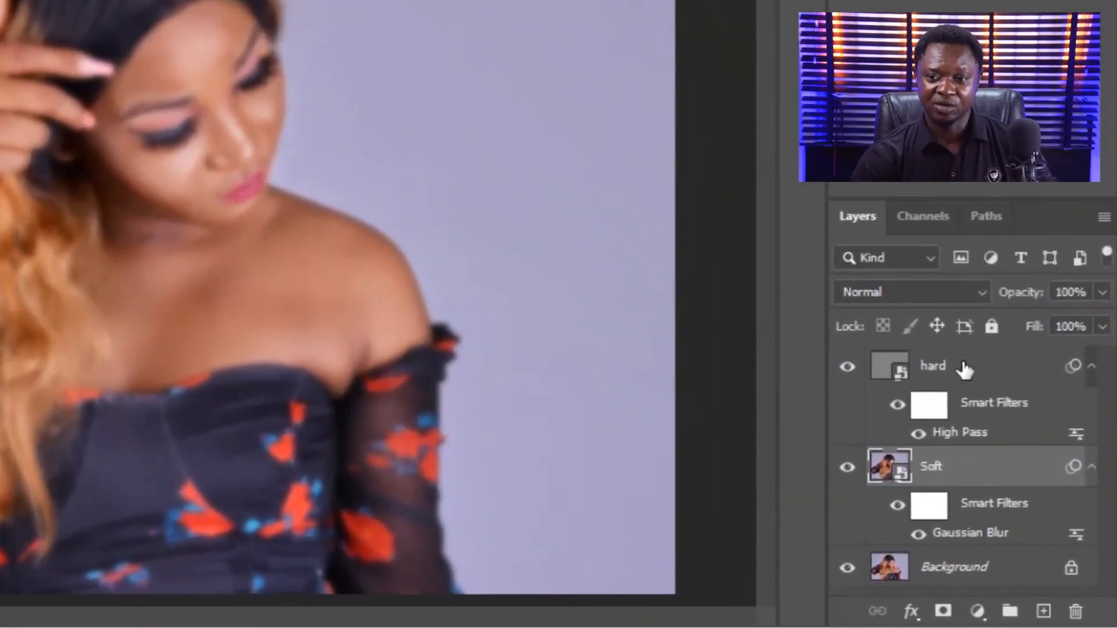
click(961, 357)
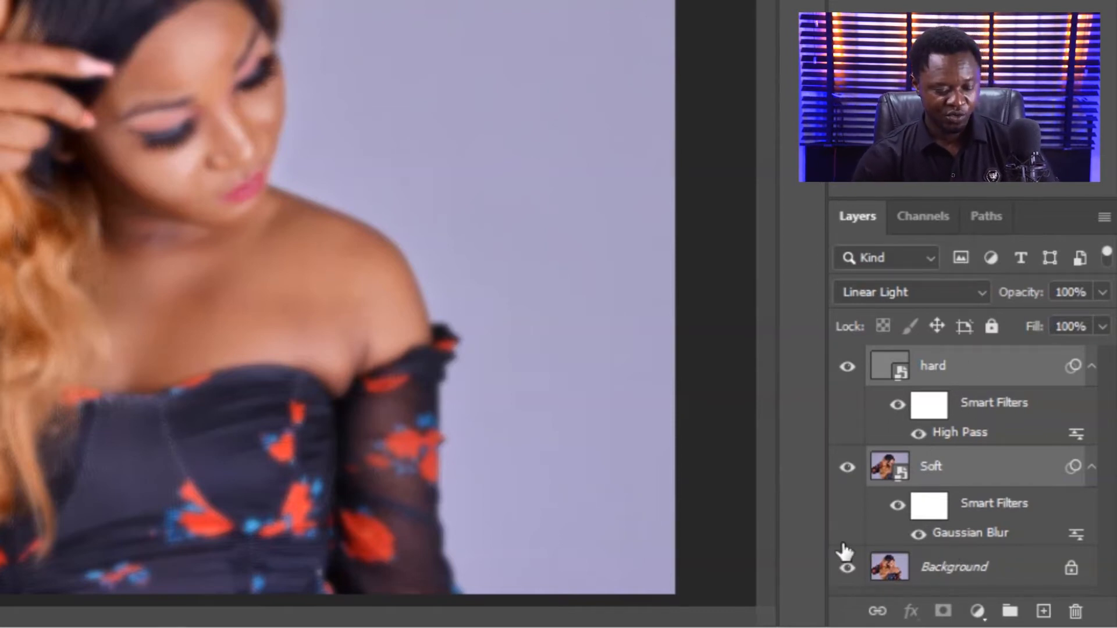
key(ctrl+g)
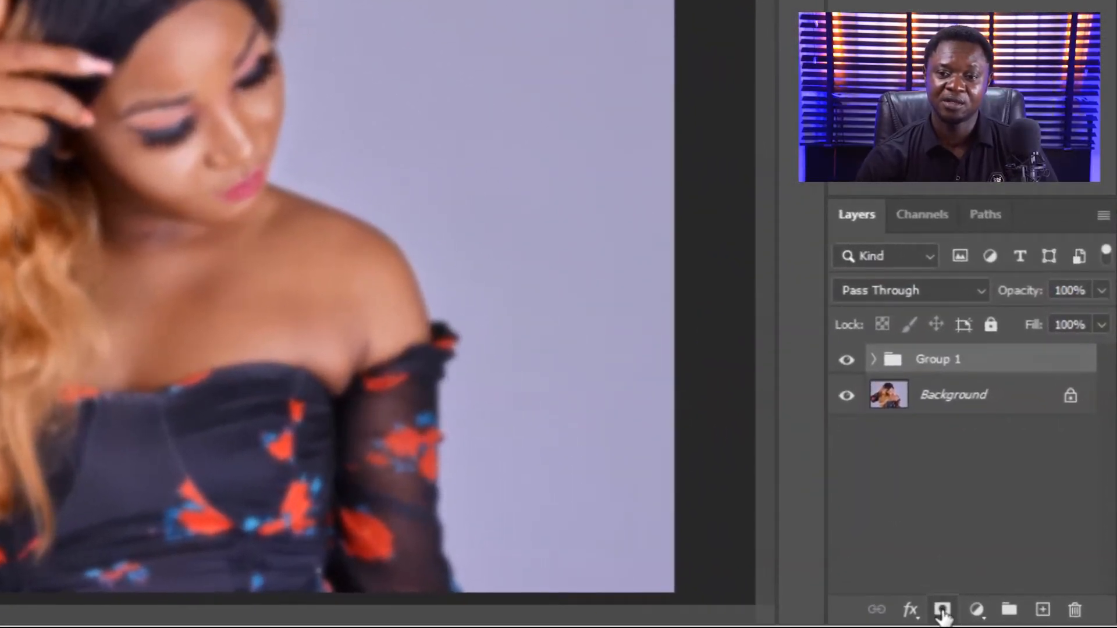
Step: Add a layer mask to the group and invert it to black to hide the smoothing effect
click(942, 611)
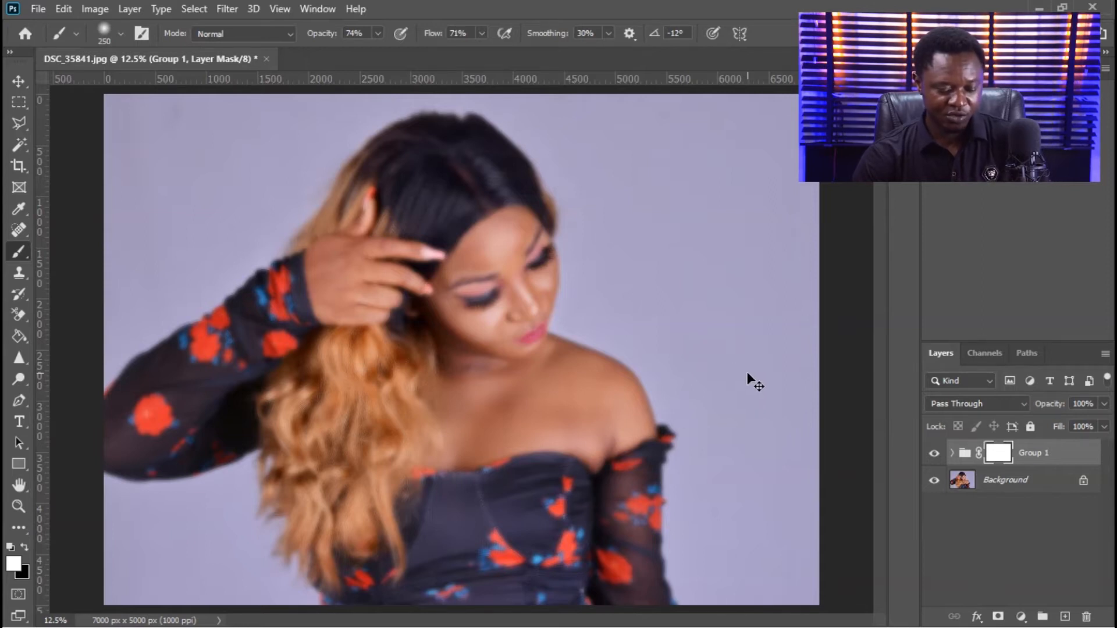
key(ctrl+i)
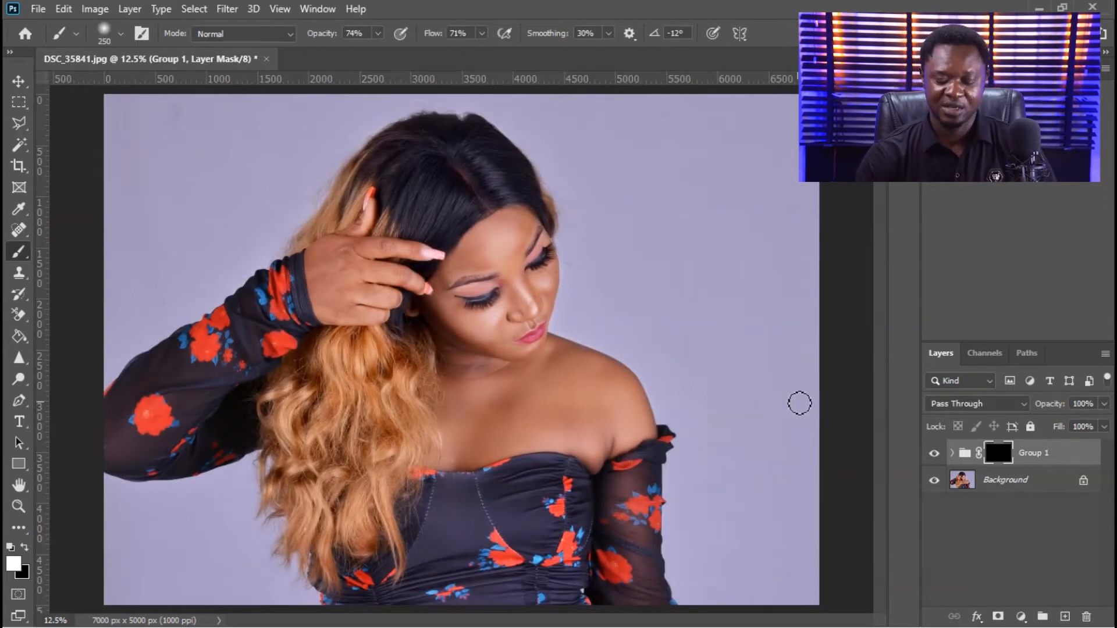
key(ctrl+plus)
key(ctrl+plus)
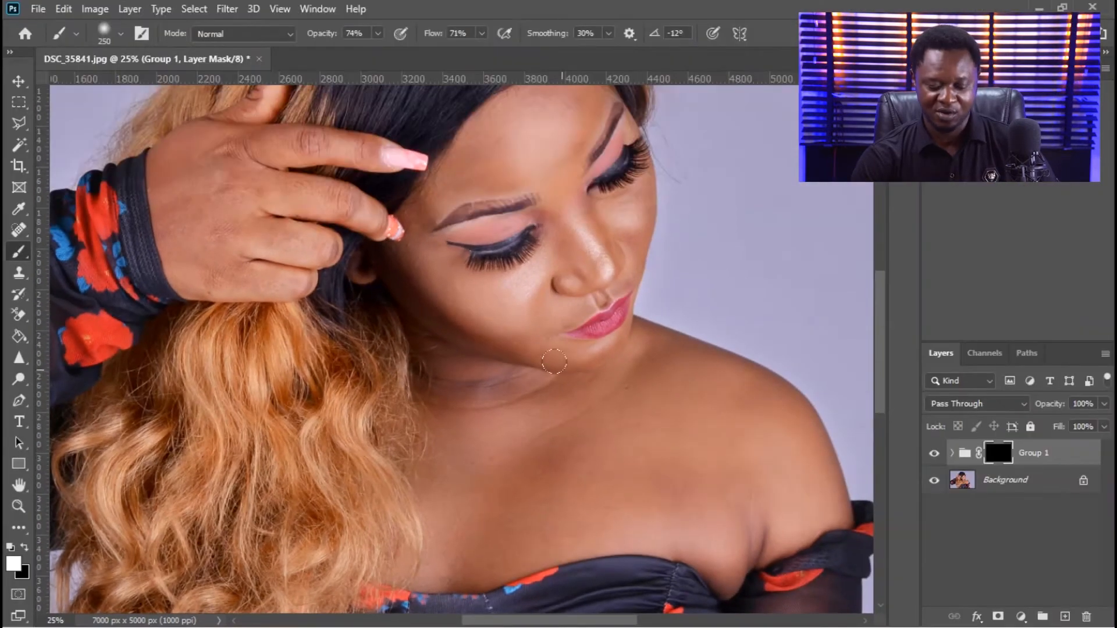
Step: Paint white on the group's mask with a 150 px brush to reveal the smoothing across the forehead
key(ctrl+plus)
drag(590, 266, 555, 461)
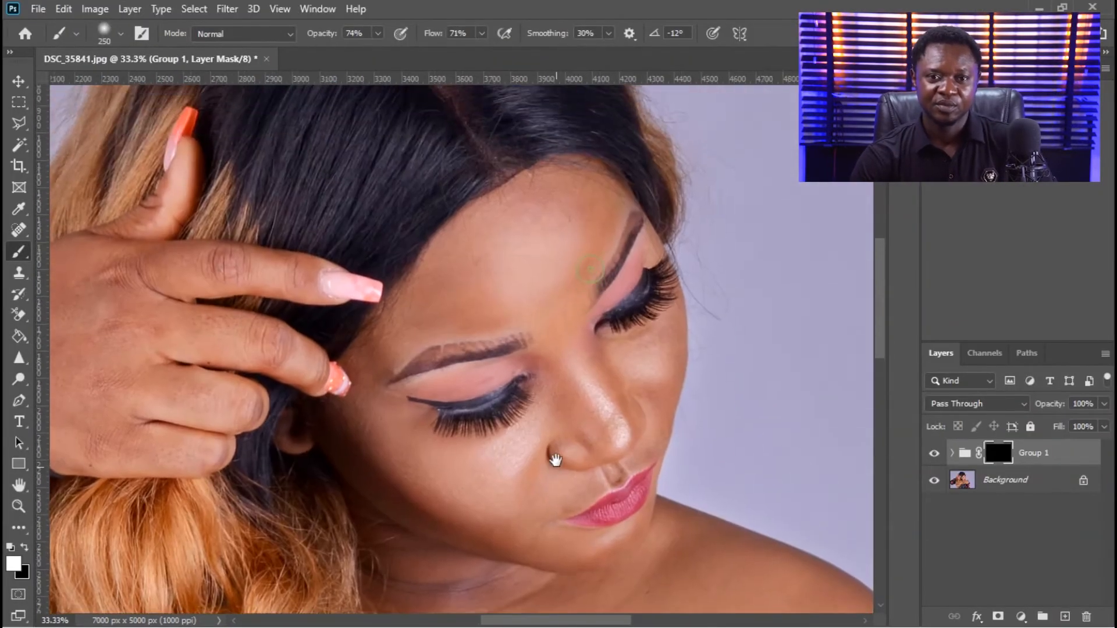
key(bracketleft)
key(bracketleft)
key(bracketleft)
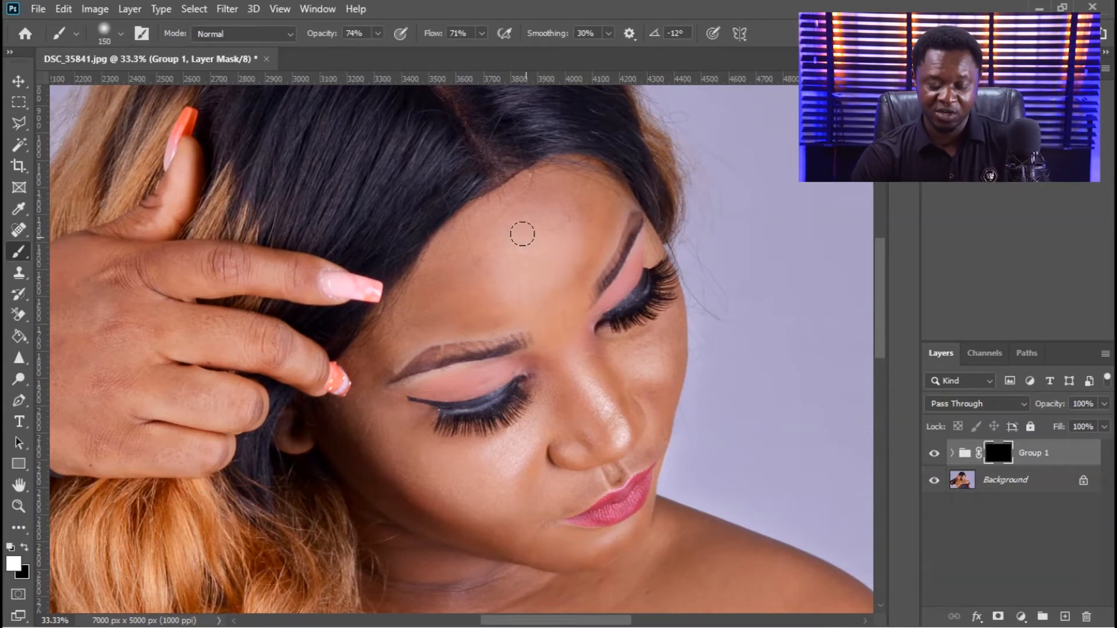
key(ctrl+plus)
drag(556, 187, 504, 289)
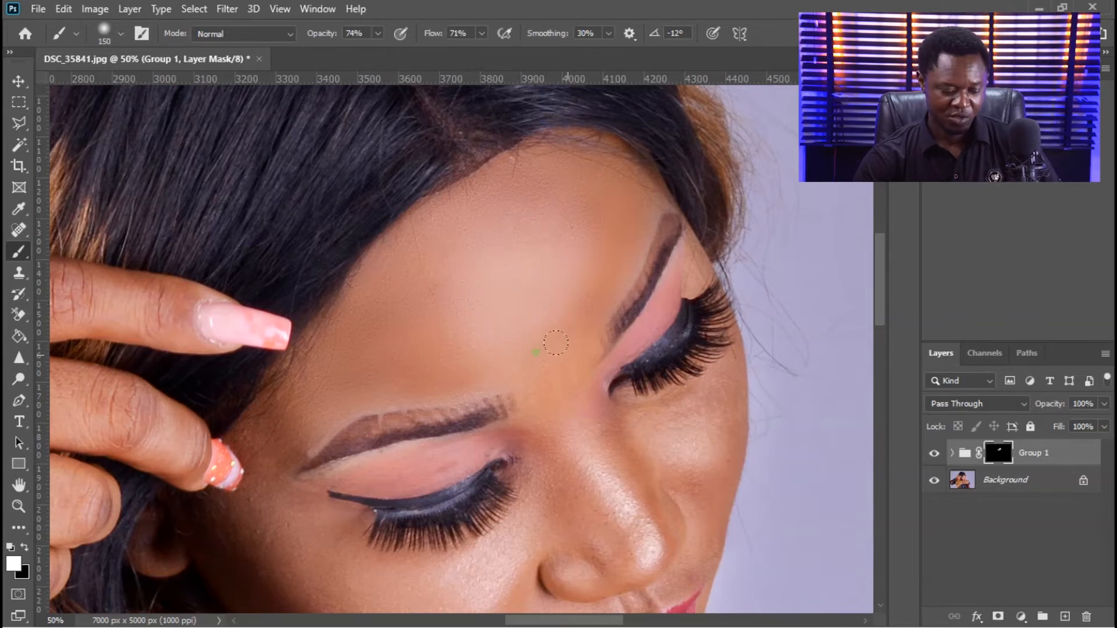
Step: Reduce the brush to 90 px and paint the smoothing in on the near cheek up to the lower eyelashes
drag(564, 303, 552, 157)
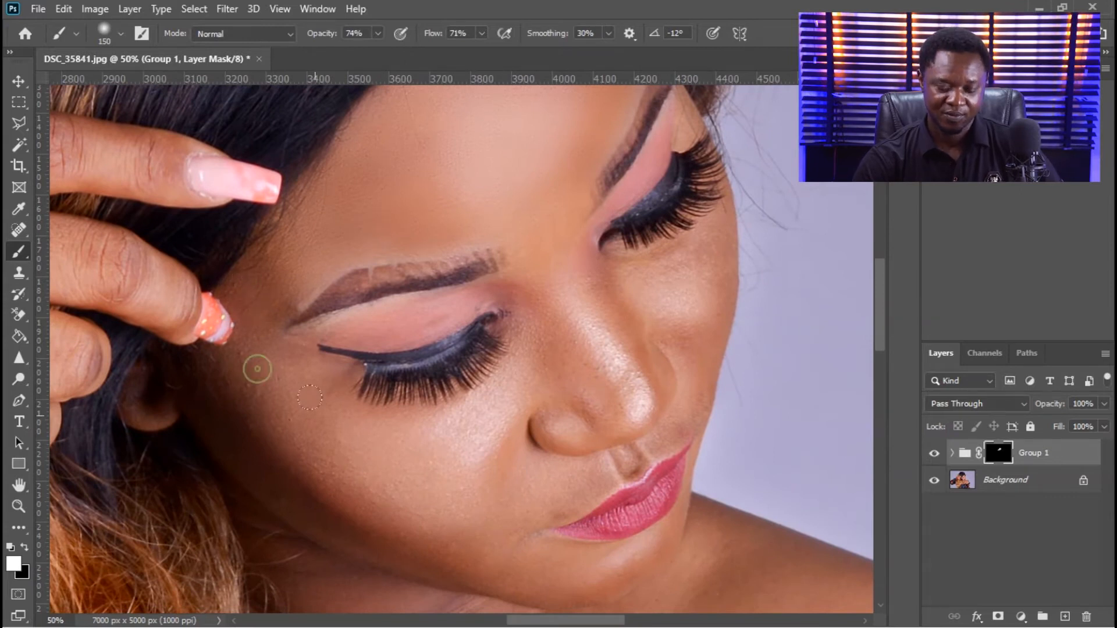
key(ctrl+plus)
drag(437, 342, 568, 210)
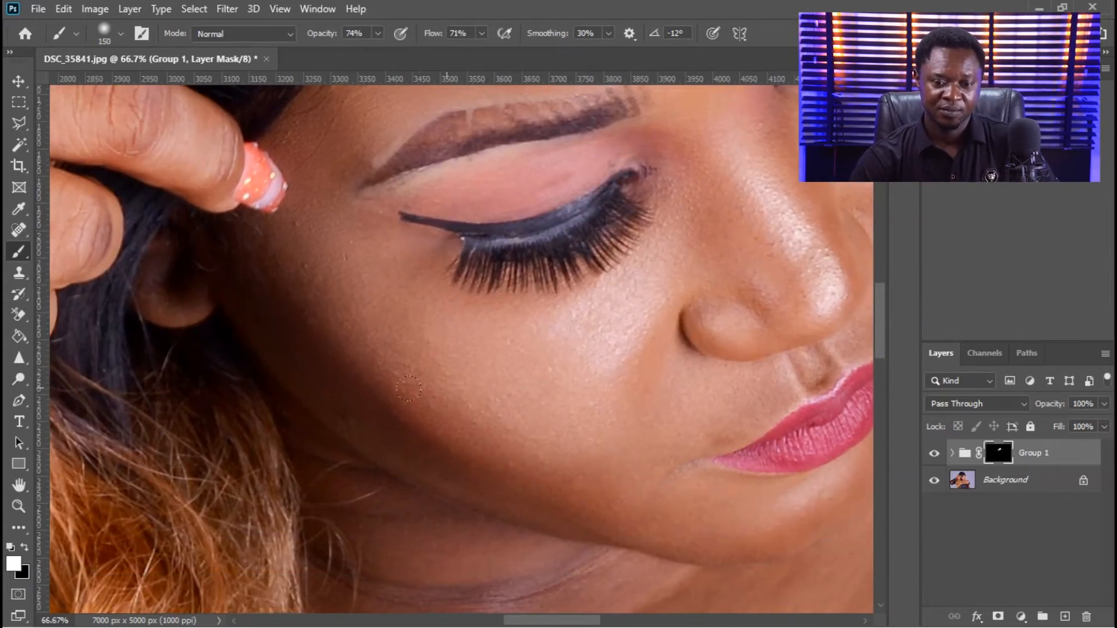
key(bracketleft)
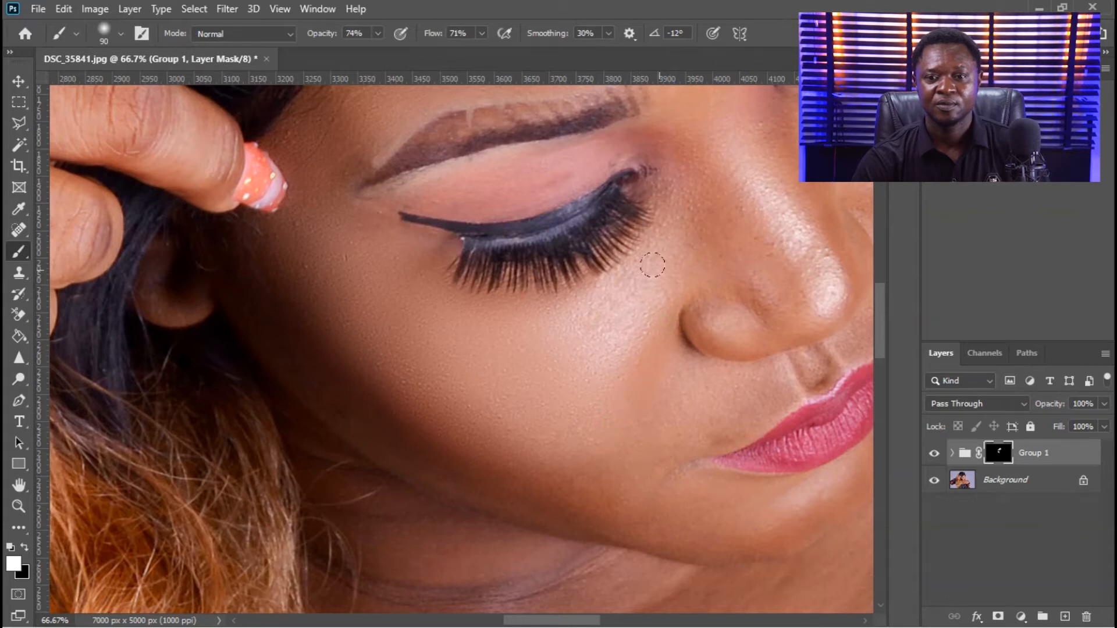
mouse_move(601, 310)
mouse_down()
mouse_move(571, 312)
mouse_move(637, 252)
mouse_up()
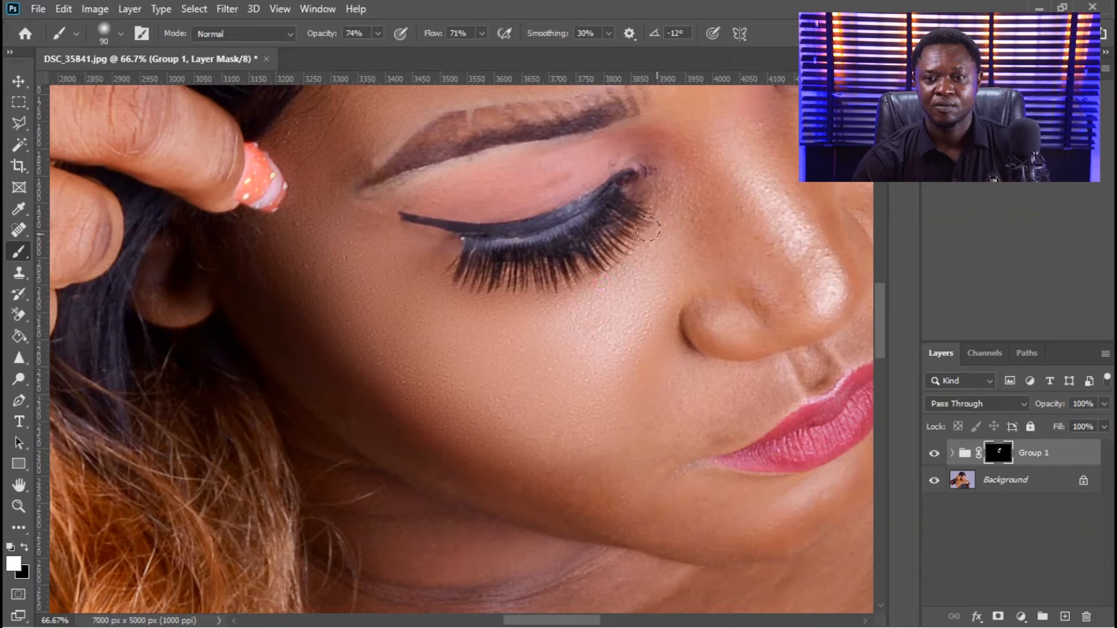
Step: Paint the smoothing in on the nose and the far cheek with the 90 px brush
drag(689, 303, 488, 364)
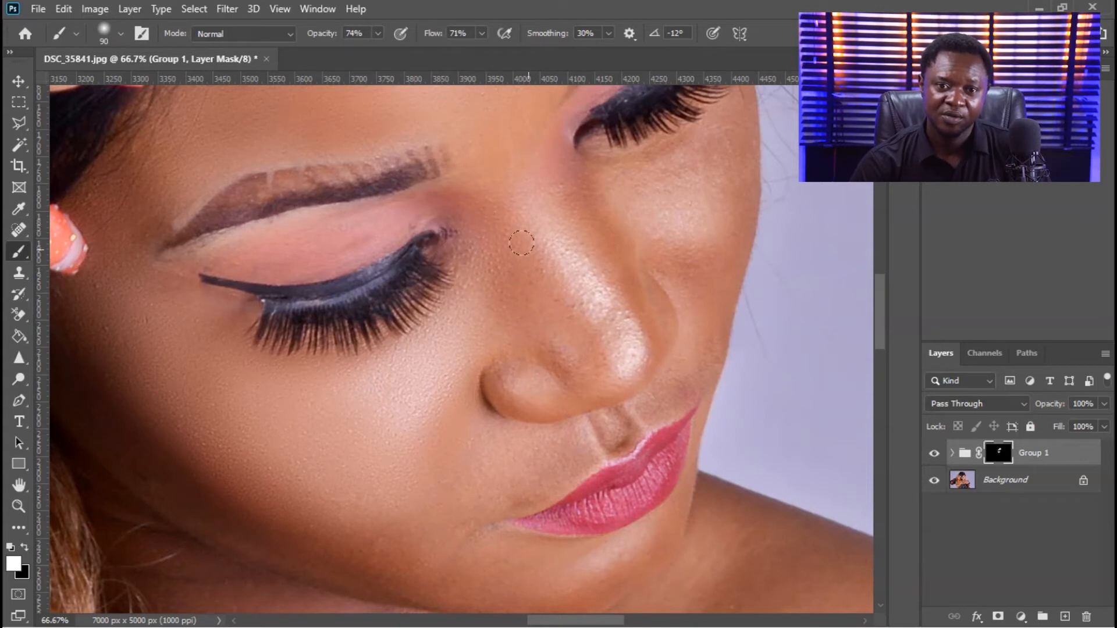
mouse_move(551, 338)
mouse_down()
mouse_move(565, 362)
mouse_move(549, 331)
mouse_move(598, 370)
mouse_move(497, 390)
mouse_up()
click(604, 367)
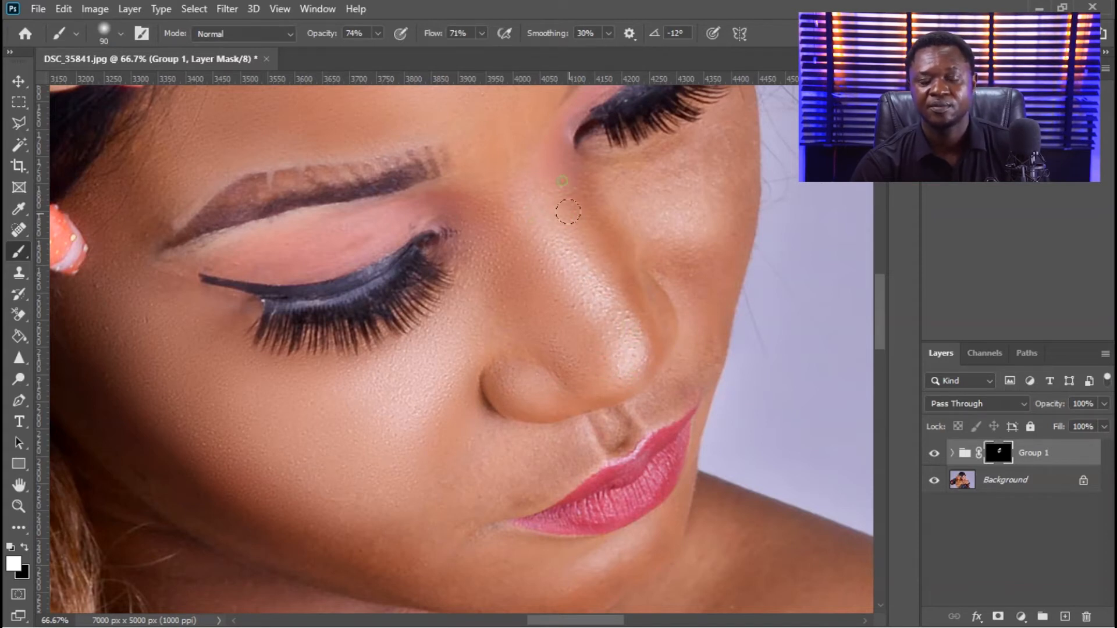
drag(599, 349, 357, 399)
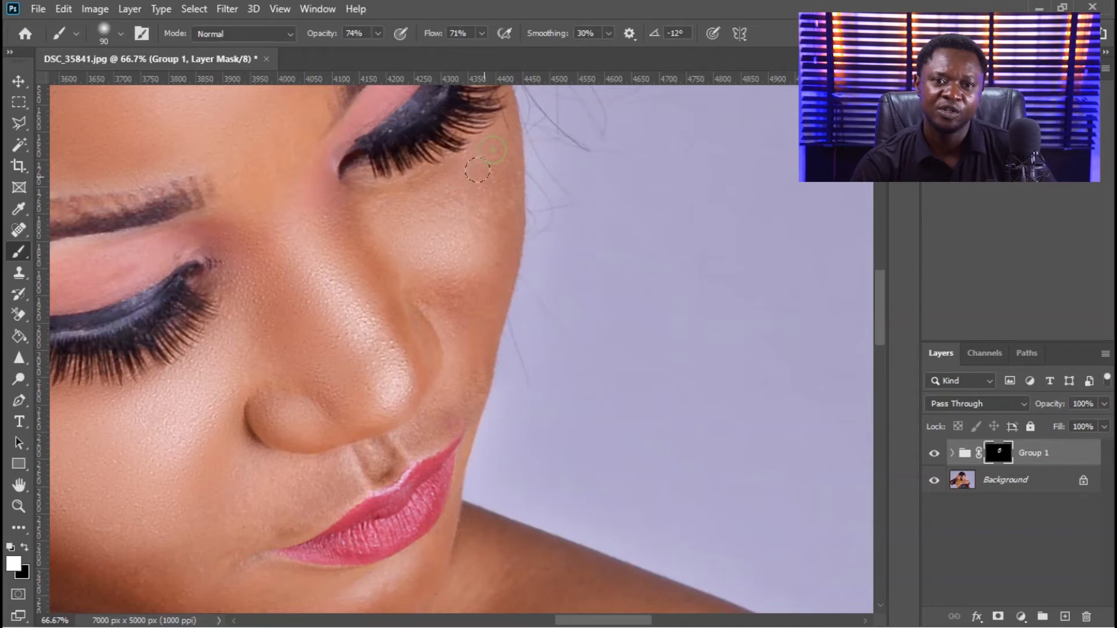
mouse_move(491, 169)
mouse_down()
mouse_move(490, 270)
mouse_move(488, 240)
mouse_move(456, 286)
mouse_move(413, 279)
mouse_move(453, 287)
mouse_move(479, 279)
mouse_up()
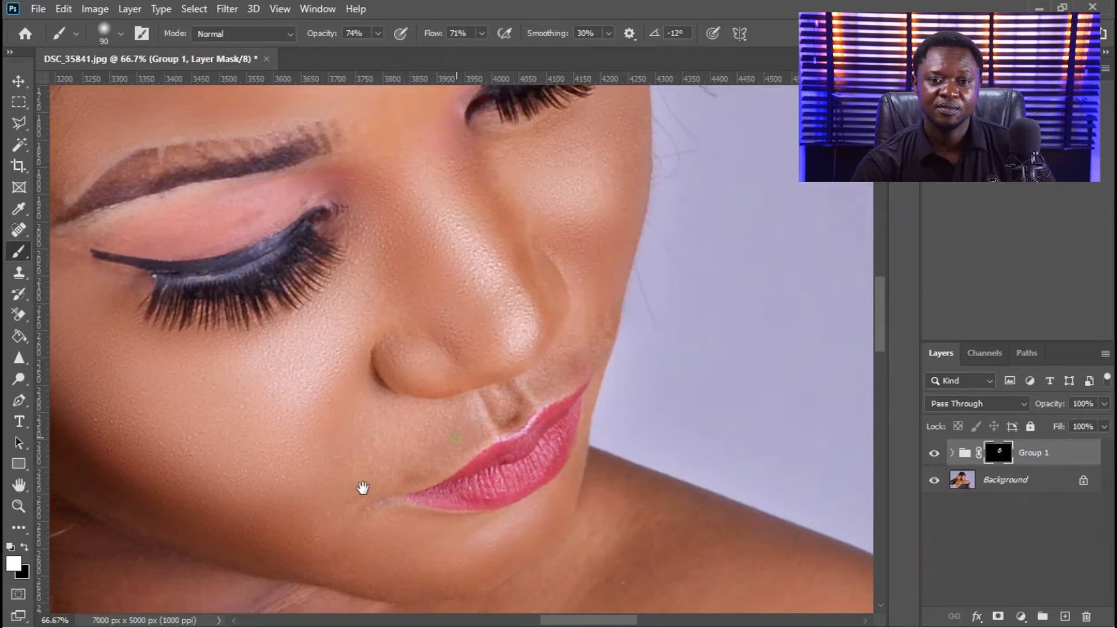
Step: Paint the smoothing in over the chin below the lips and check the face from forehead to mouth
drag(577, 437, 577, 336)
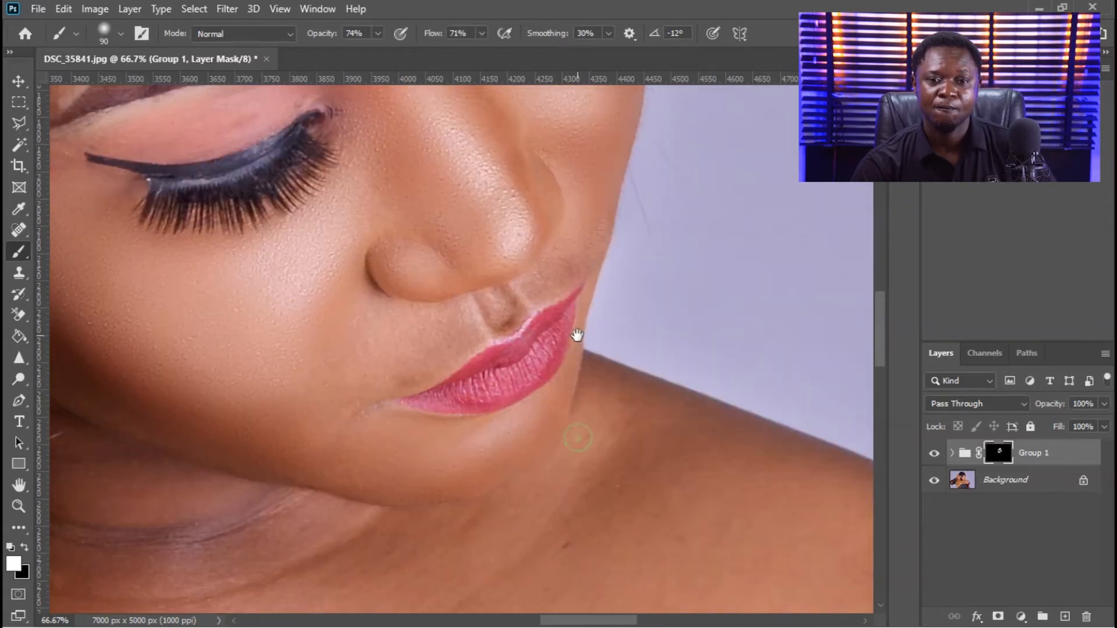
mouse_move(523, 471)
mouse_down()
mouse_move(621, 351)
mouse_move(605, 432)
mouse_move(519, 406)
mouse_move(499, 431)
mouse_up()
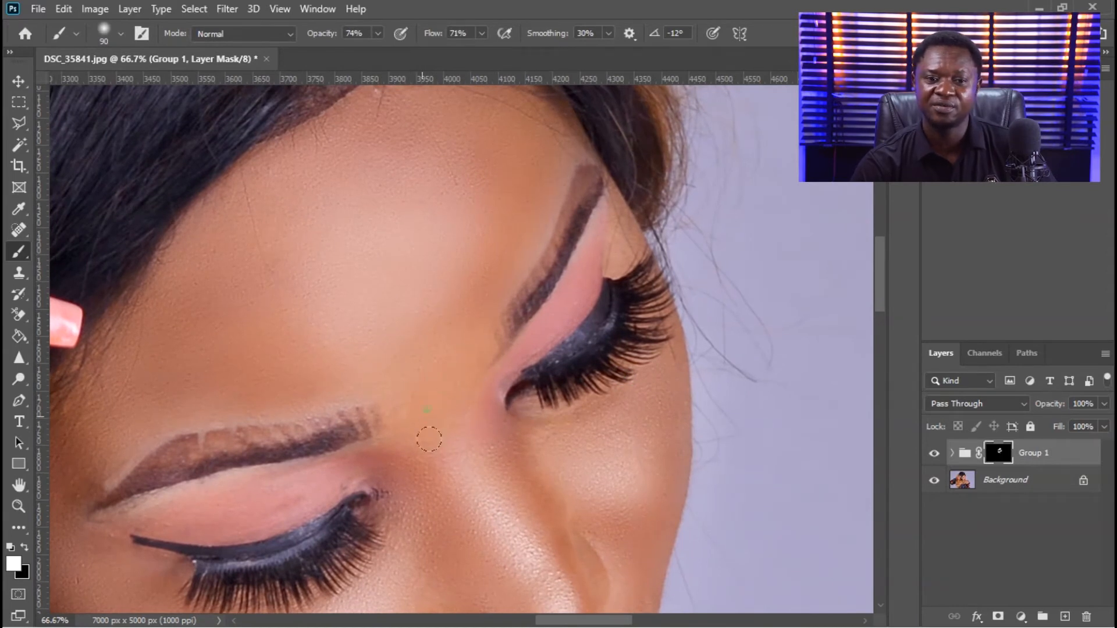
drag(454, 469, 506, 326)
drag(521, 521, 539, 351)
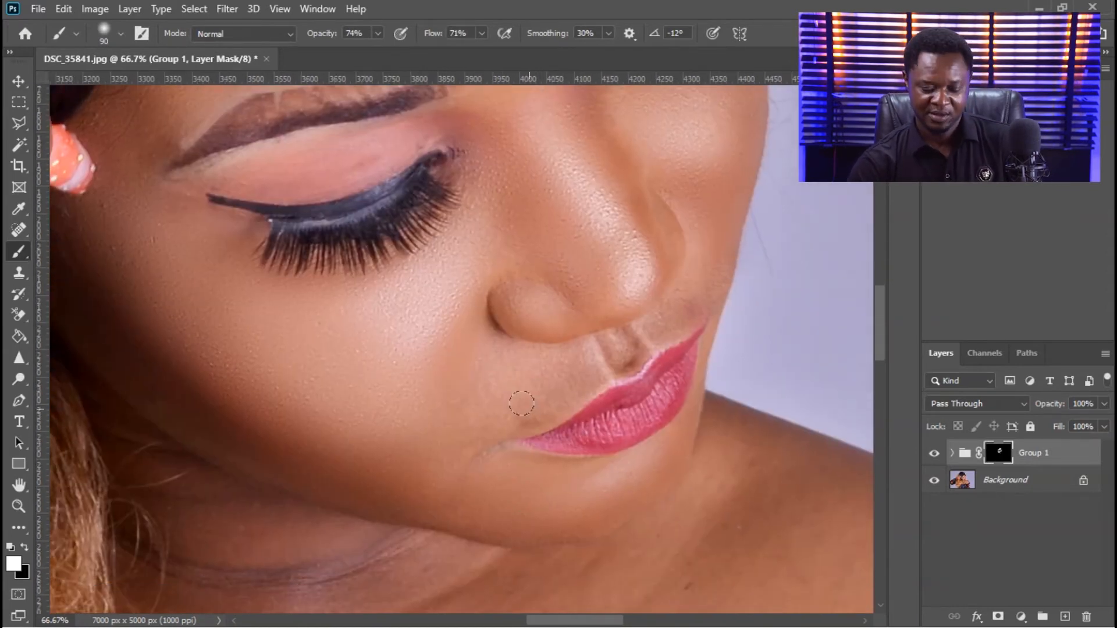
Step: Enlarge the brush to 300 px and paint the smoothing in broadly over the shoulder and upper chest
key(ctrl+minus)
key(ctrl+minus)
key(ctrl+minus)
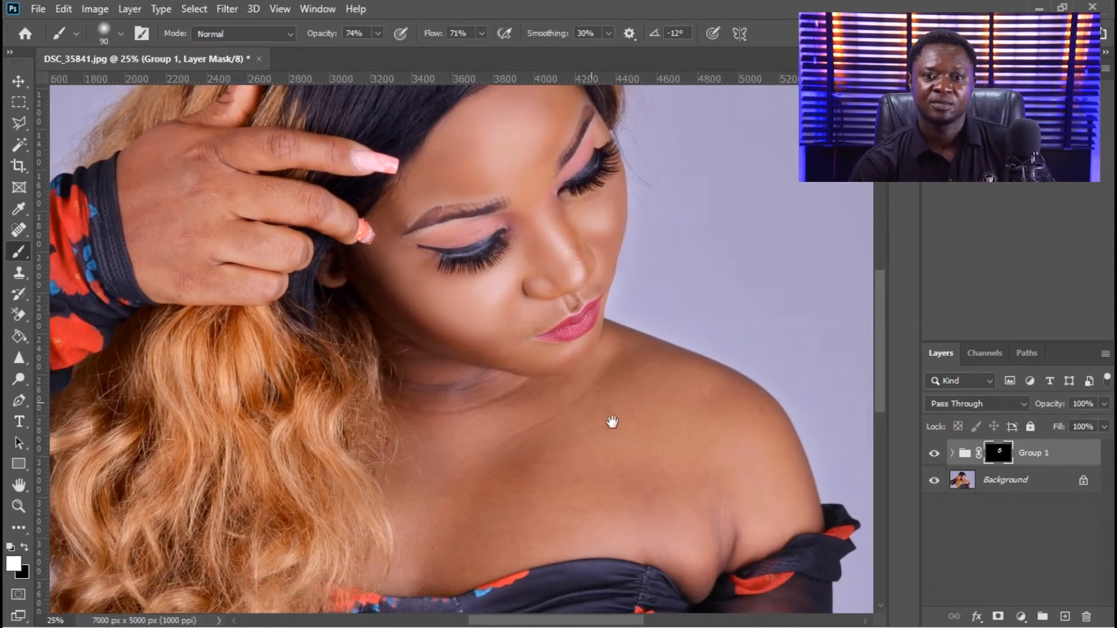
key(bracketright)
key(bracketright)
key(bracketright)
key(bracketright)
key(bracketright)
key(bracketright)
key(bracketright)
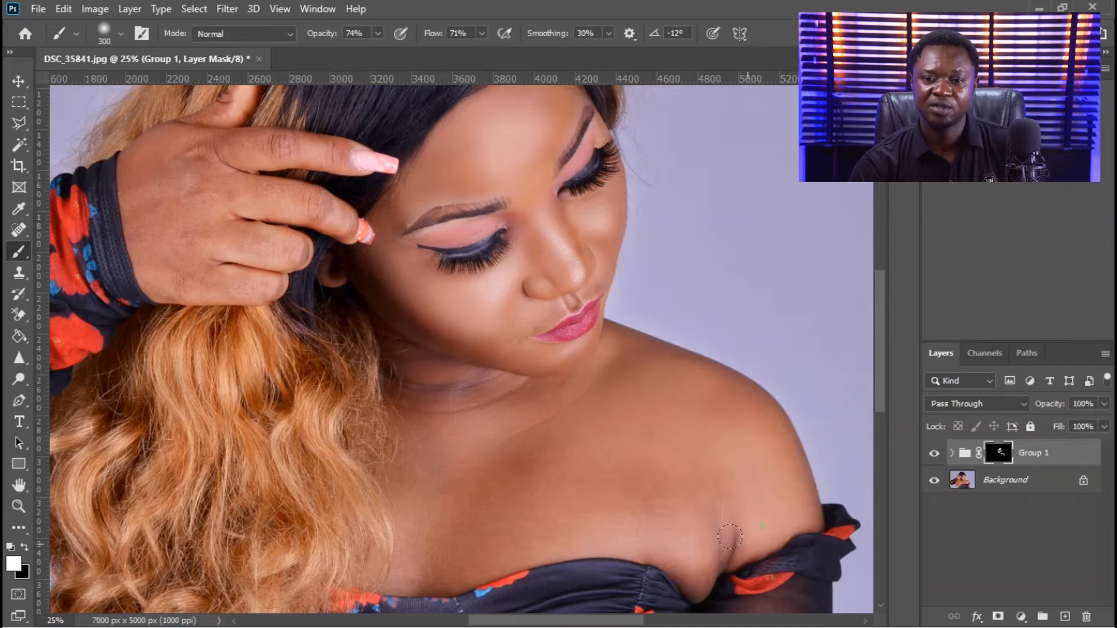
Step: Refine the smoothing on the shoulder and the skin fold beside the underarm with a 175 px brush
key(ctrl+plus)
key(ctrl+plus)
mouse_move(798, 474)
mouse_down()
mouse_move(370, 432)
mouse_move(459, 277)
mouse_up()
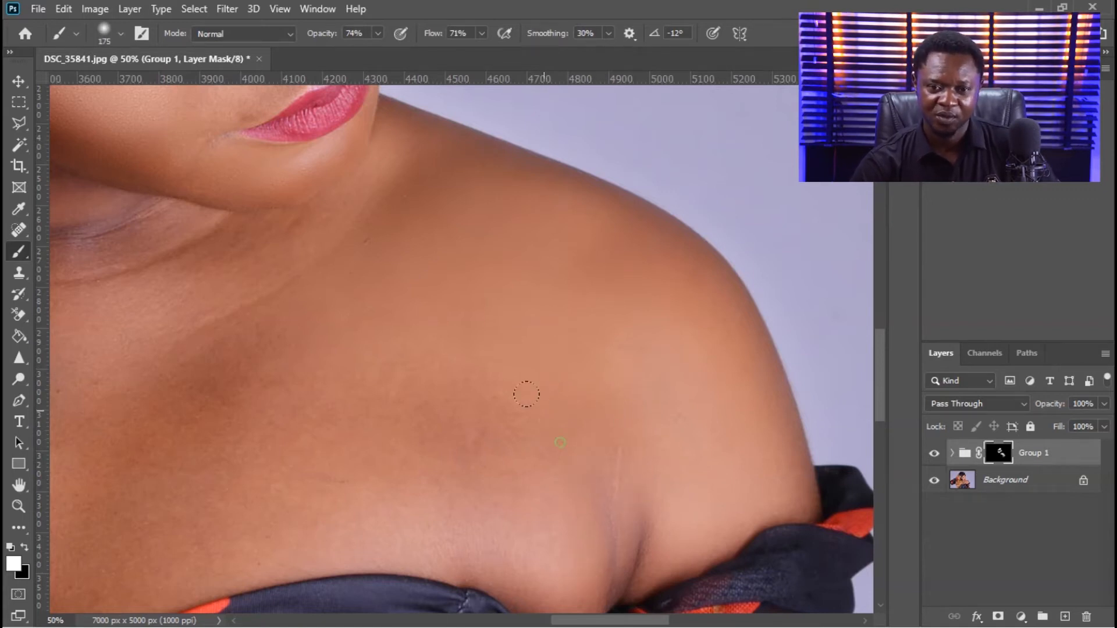
mouse_move(634, 470)
mouse_down()
mouse_move(688, 314)
mouse_move(670, 308)
mouse_up()
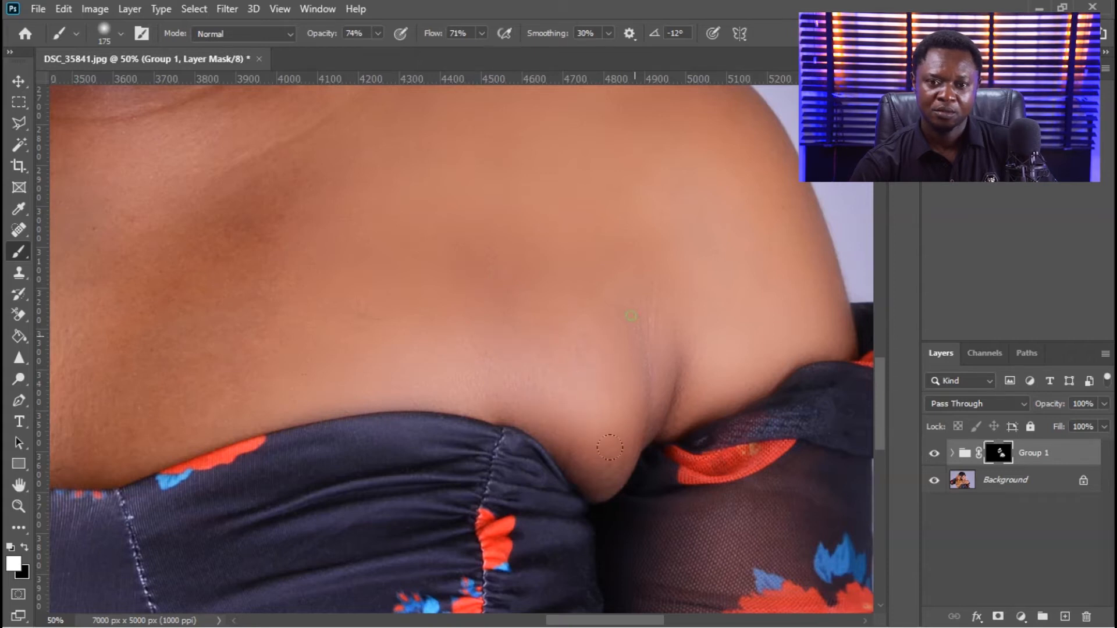
Step: Paint the smoothing in over the neck and the chest between the hair and the dress with the 175 px brush
drag(466, 399, 588, 508)
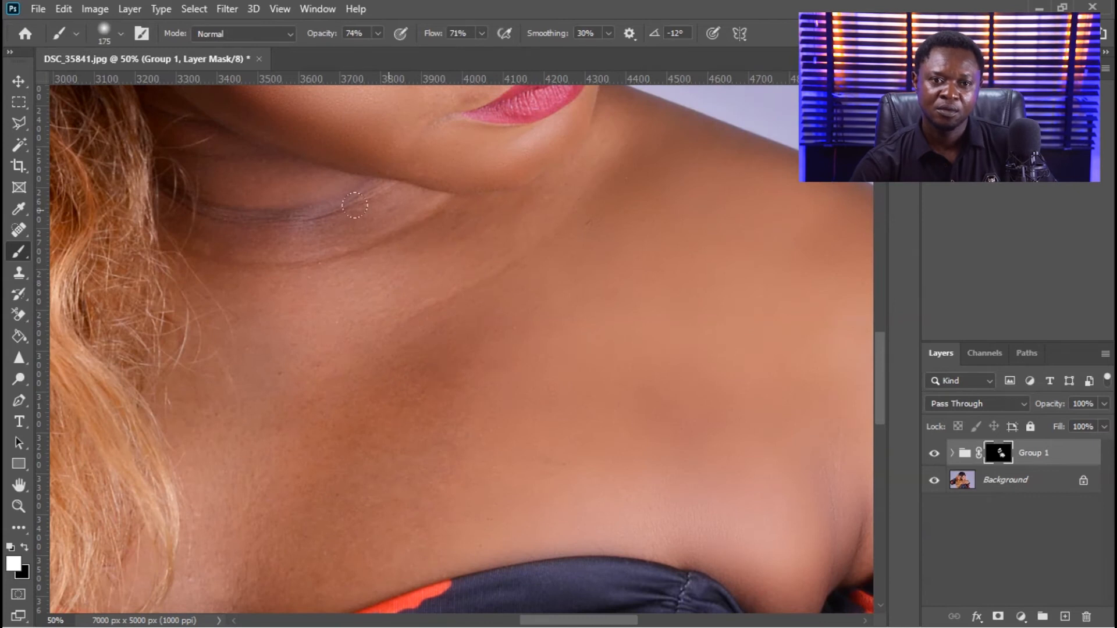
drag(328, 312, 364, 285)
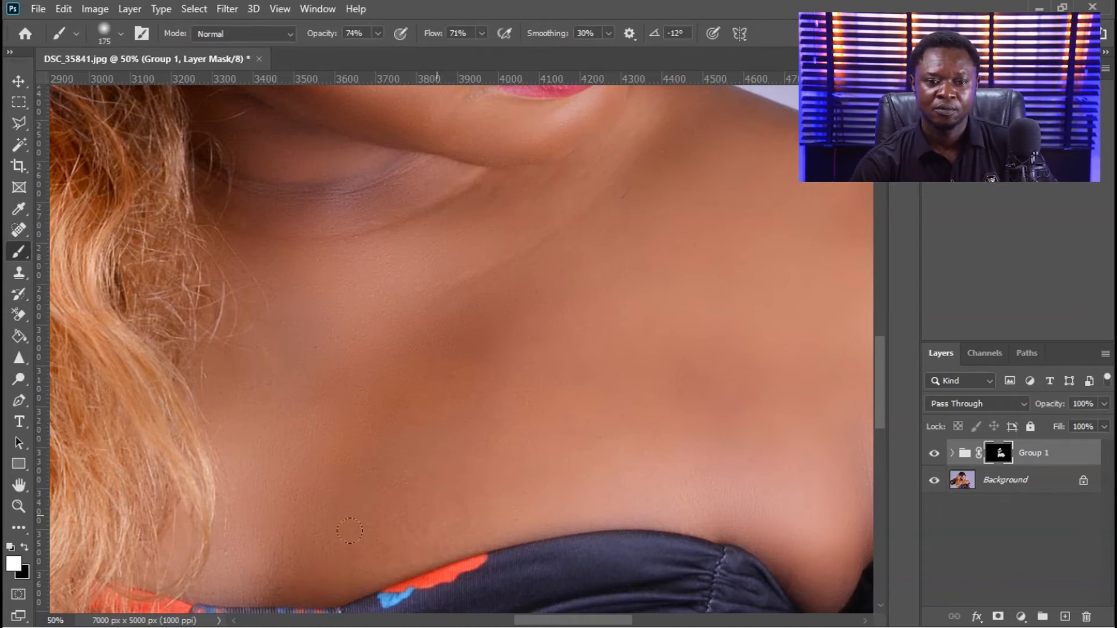
drag(419, 356, 404, 483)
drag(477, 570, 529, 331)
Step: Reduce the brush to 60 px and paint the smoothing in along the jawline and the neck beside the chin
drag(526, 277, 498, 486)
key(ctrl+plus)
key(ctrl+plus)
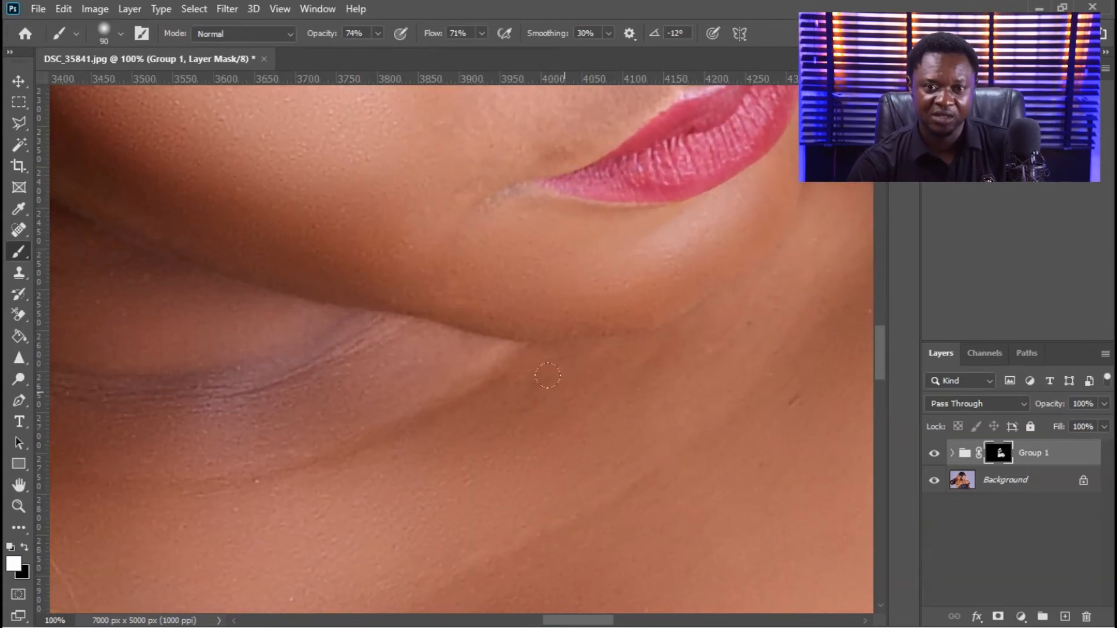
key(bracketleft)
key(bracketleft)
key(bracketleft)
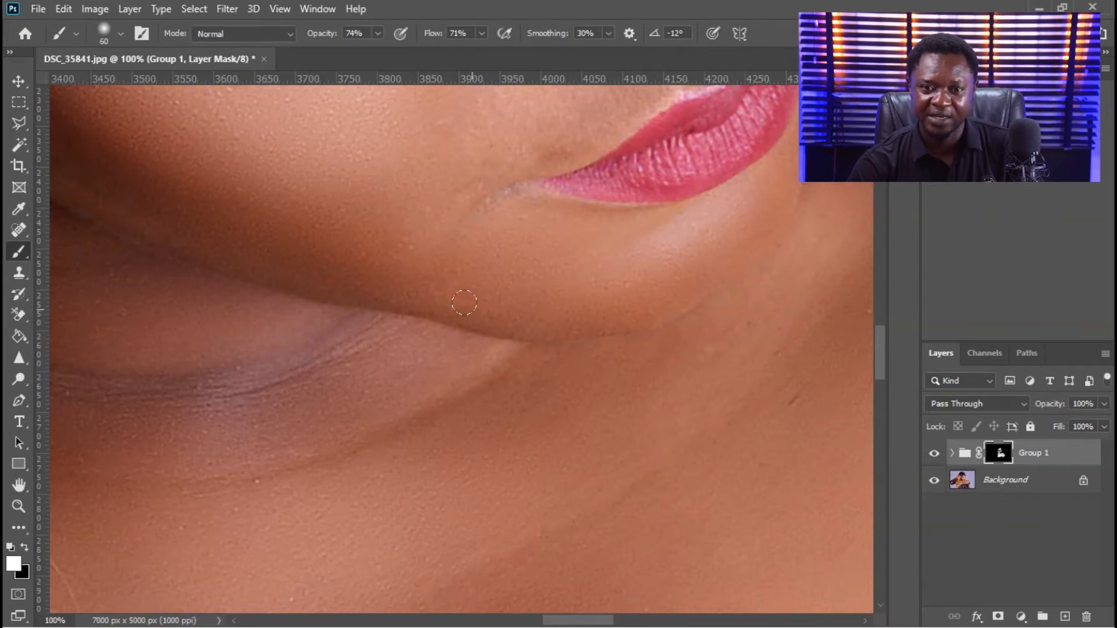
mouse_move(691, 319)
mouse_down()
mouse_move(472, 386)
mouse_move(489, 488)
mouse_move(564, 444)
mouse_move(576, 419)
mouse_move(445, 440)
mouse_move(402, 473)
mouse_move(454, 483)
mouse_up()
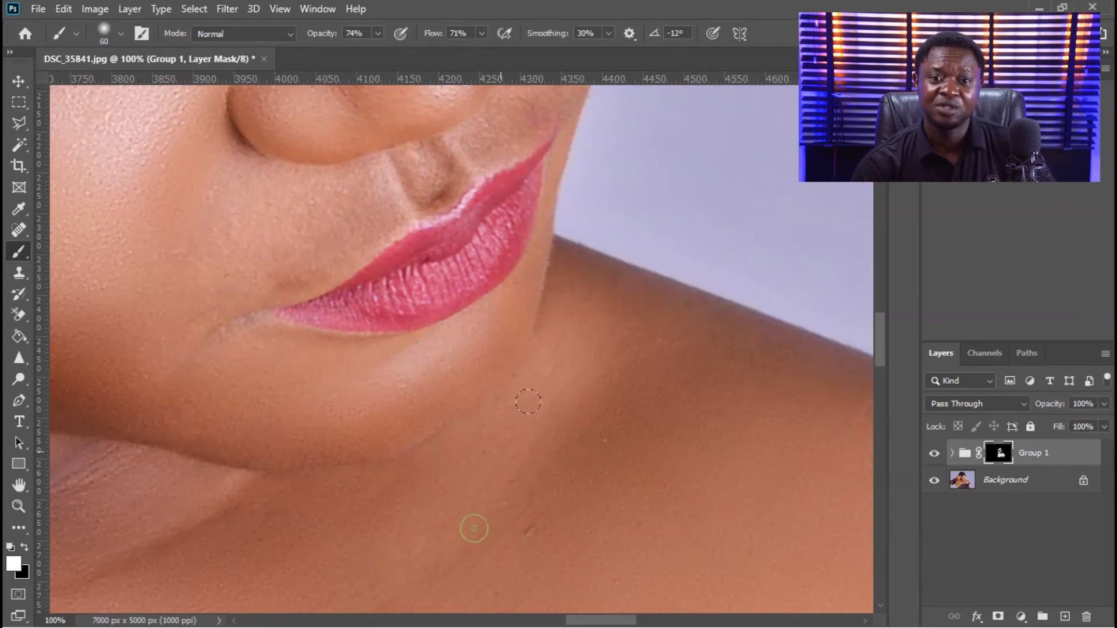
drag(555, 392, 466, 467)
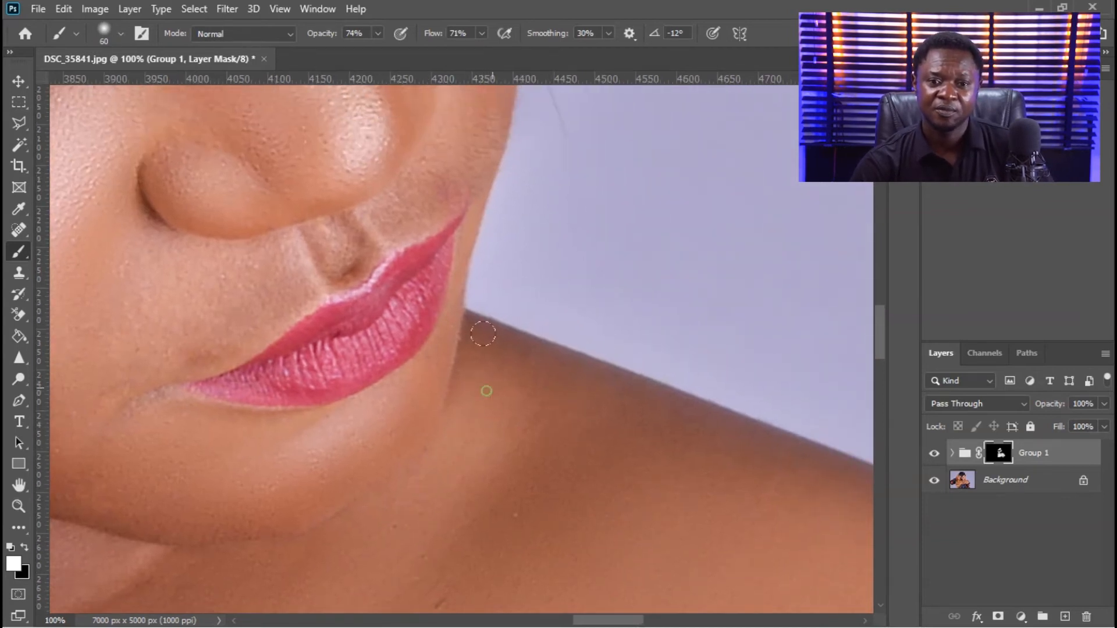
Step: Lower the brush opacity to 25% and flow to 26%, and lightly paint the smoothing in above the upper lip
drag(531, 386, 641, 468)
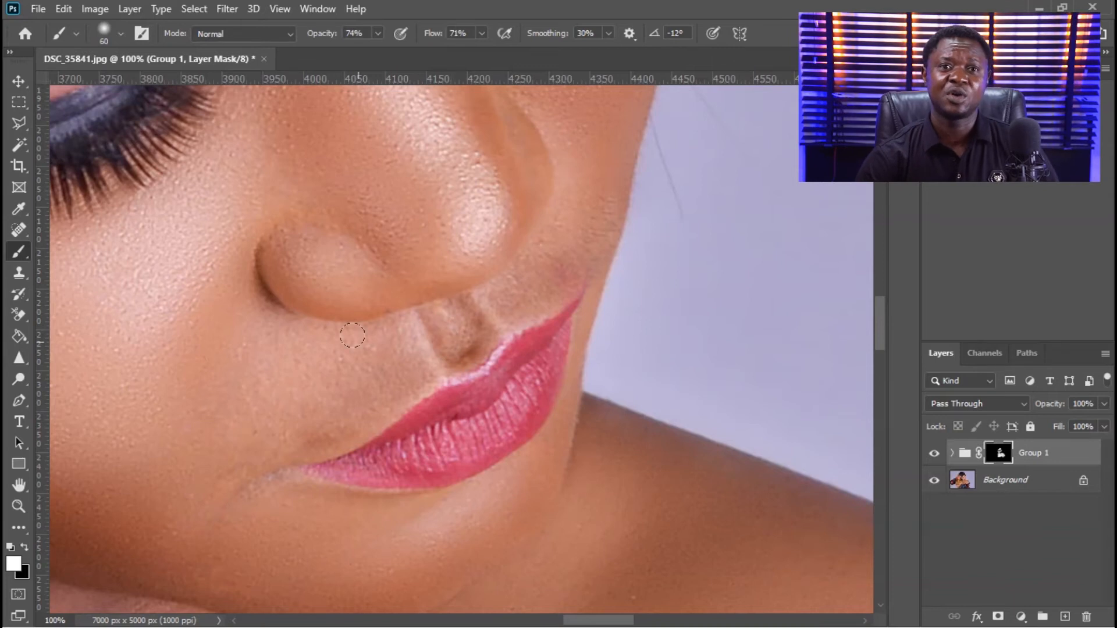
click(377, 32)
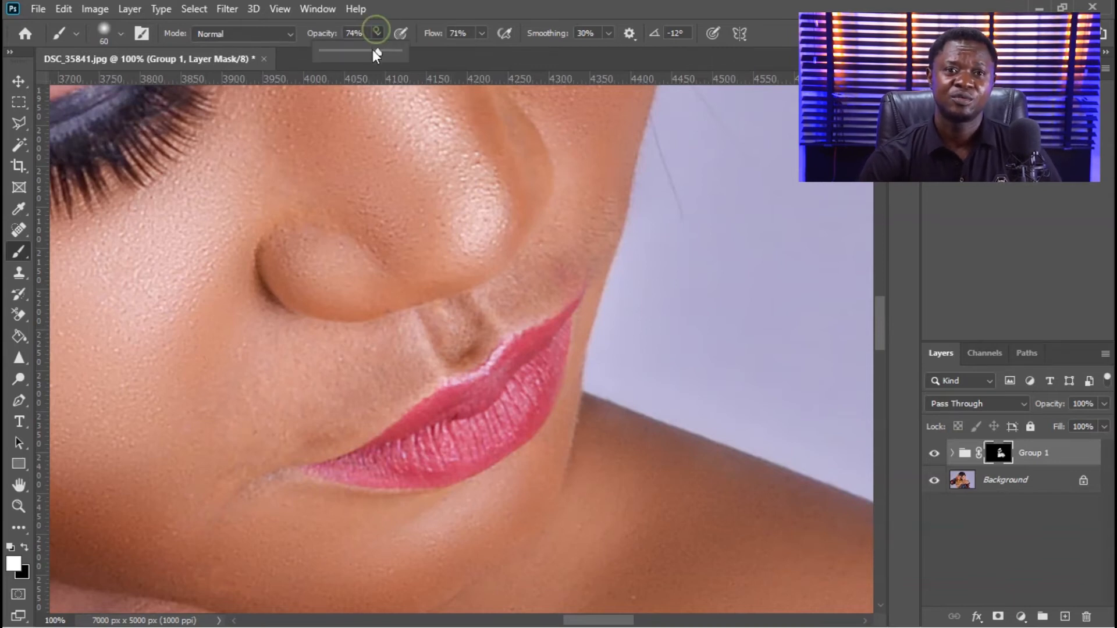
click(481, 34)
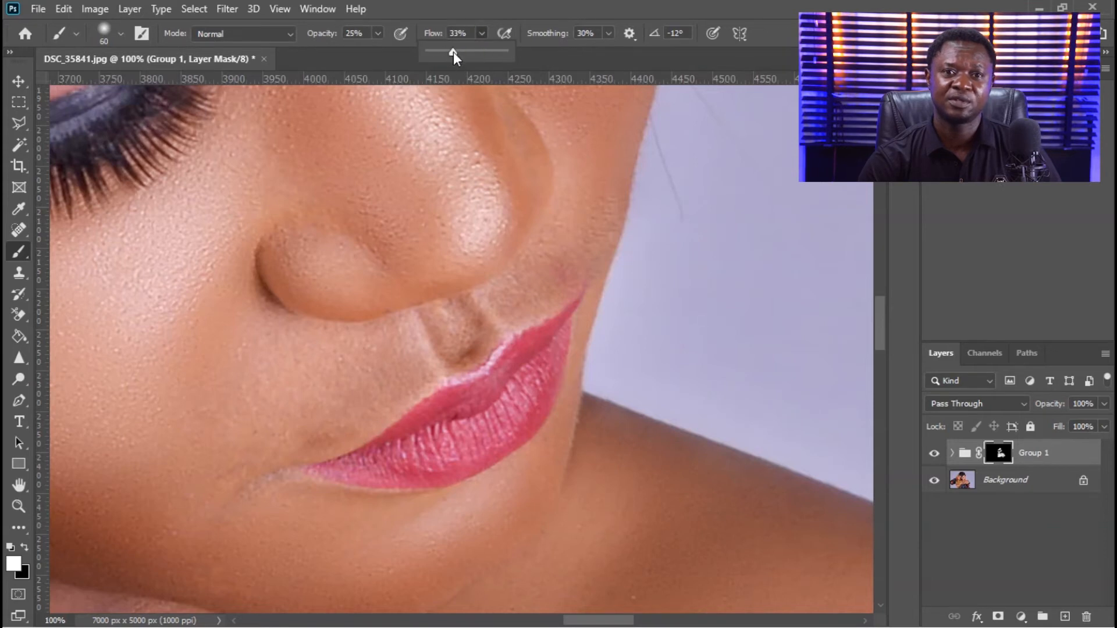
click(552, 261)
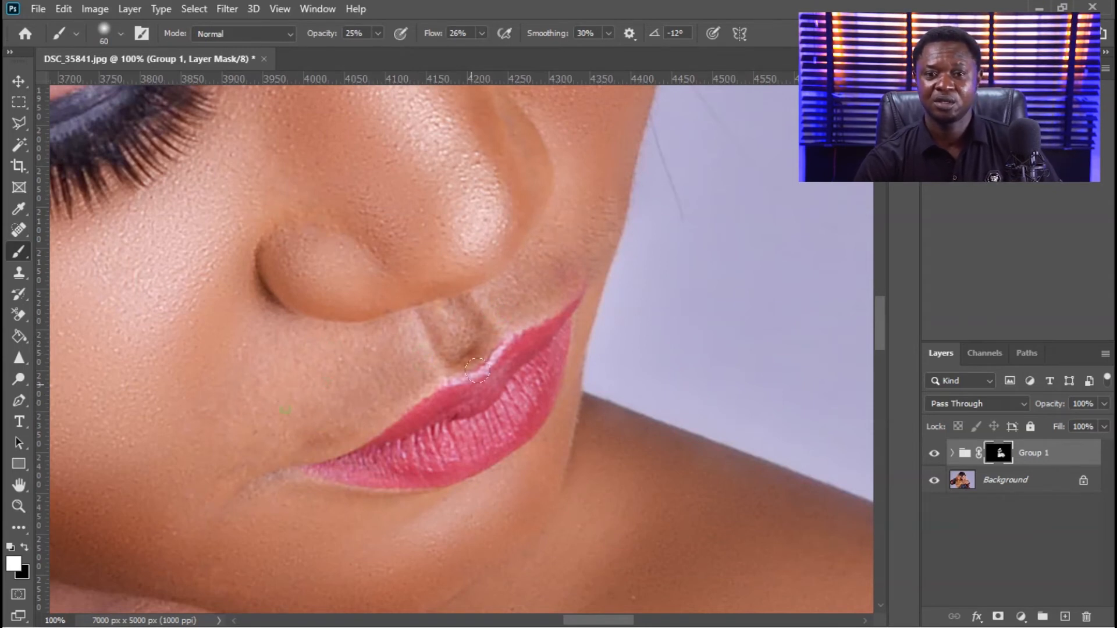
Step: Set the brush to 200 px with 70% opacity and 72% flow for smoothing the raised hand
drag(574, 219, 538, 382)
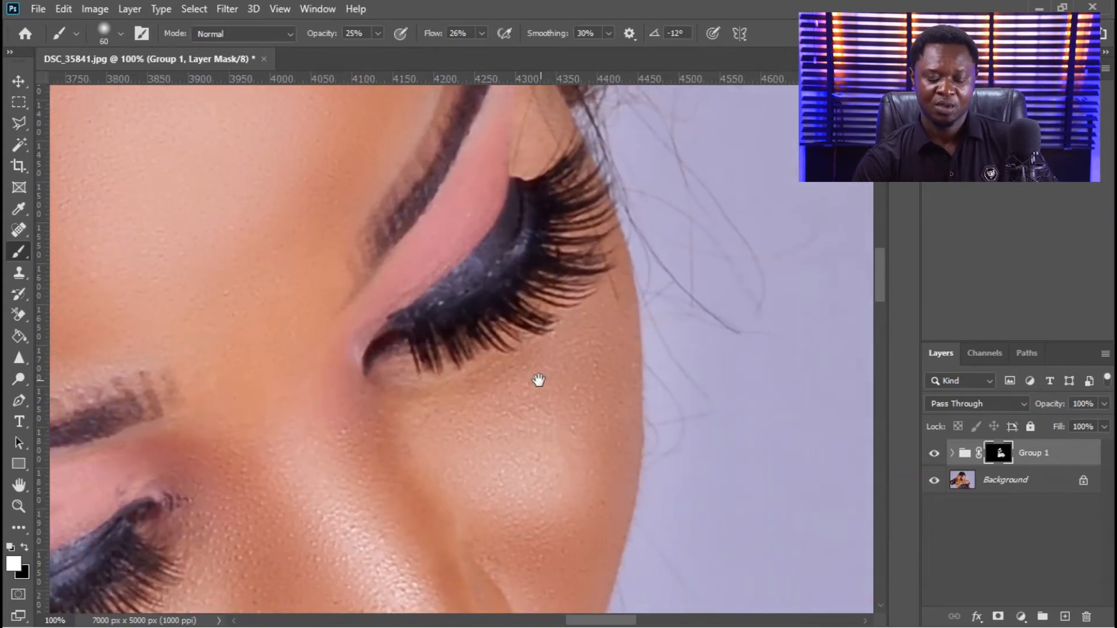
scroll(575, 398, down, 4)
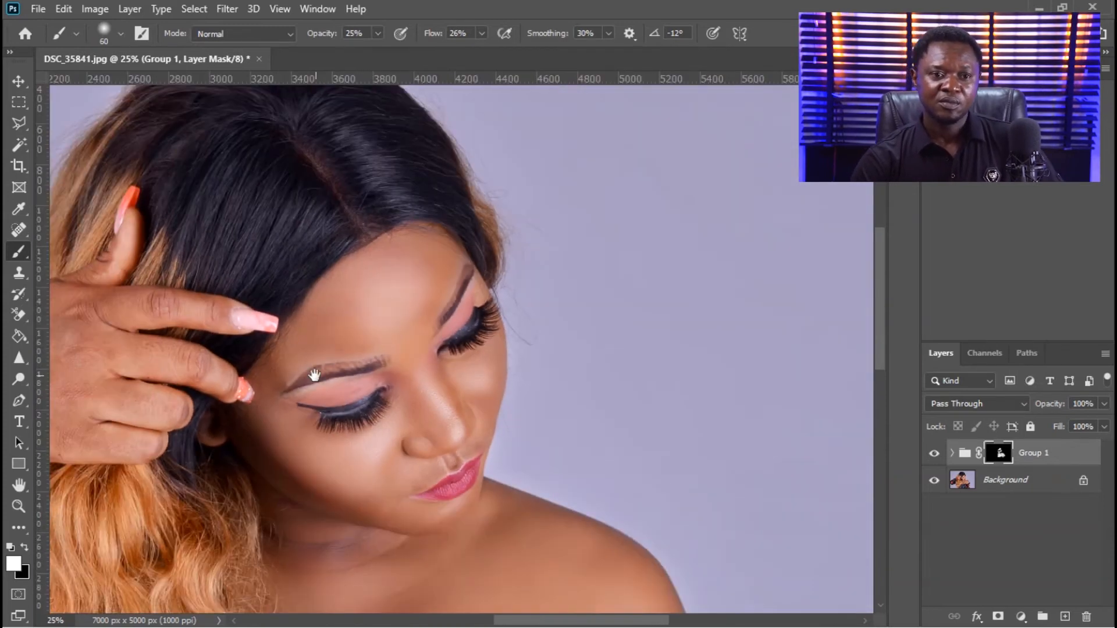
drag(607, 376, 621, 376)
key(ctrl+plus)
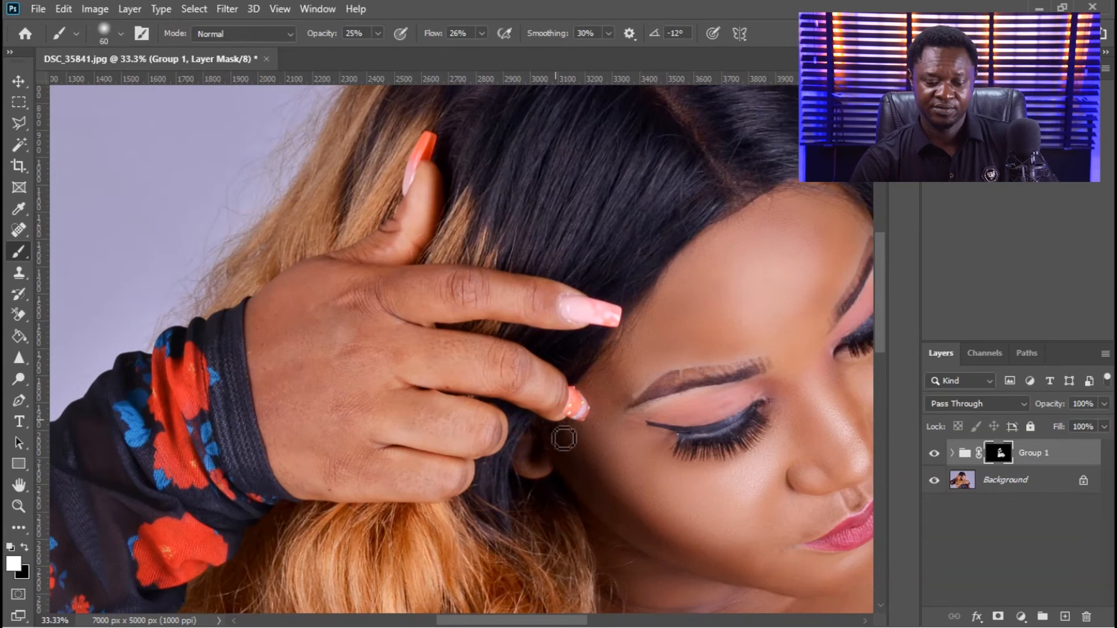
key(bracketright)
key(bracketright)
key(bracketright)
key(bracketright)
key(bracketright)
key(bracketright)
key(bracketright)
key(bracketright)
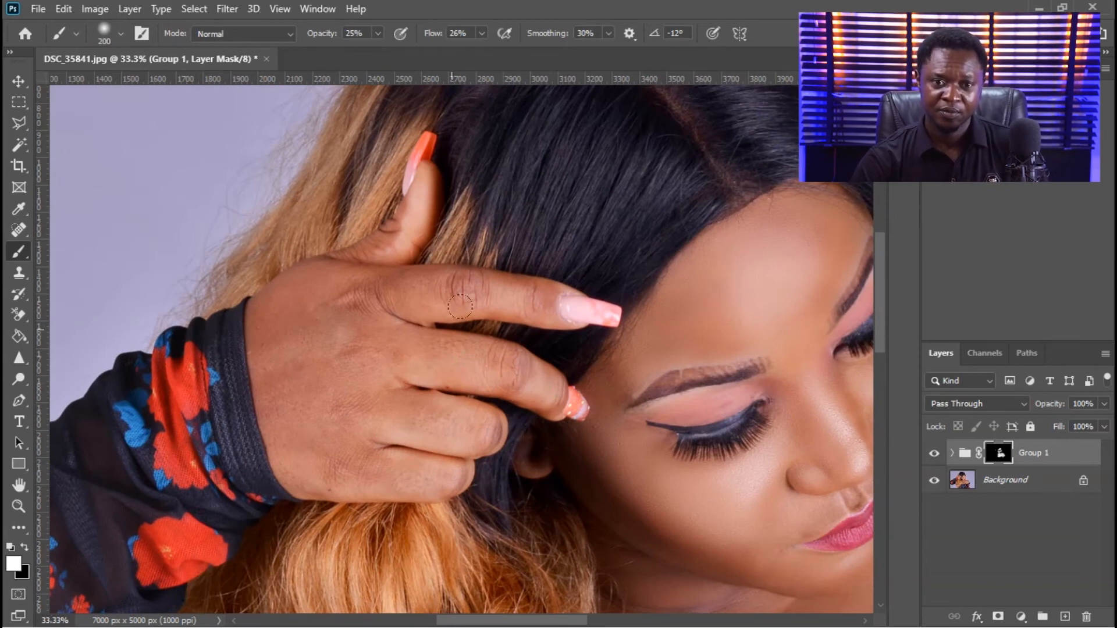
click(378, 34)
drag(408, 51, 414, 53)
click(481, 33)
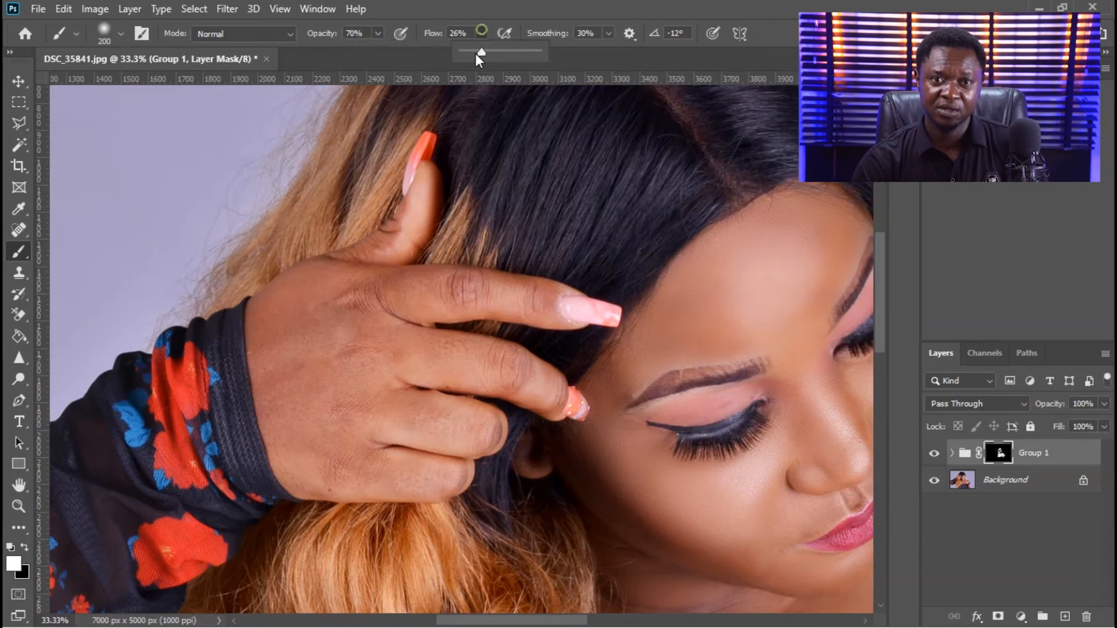
Step: Paint the smoothing in over the thumb, fingers and back of the hand, reducing the brush to 150 px for the fingers
click(411, 217)
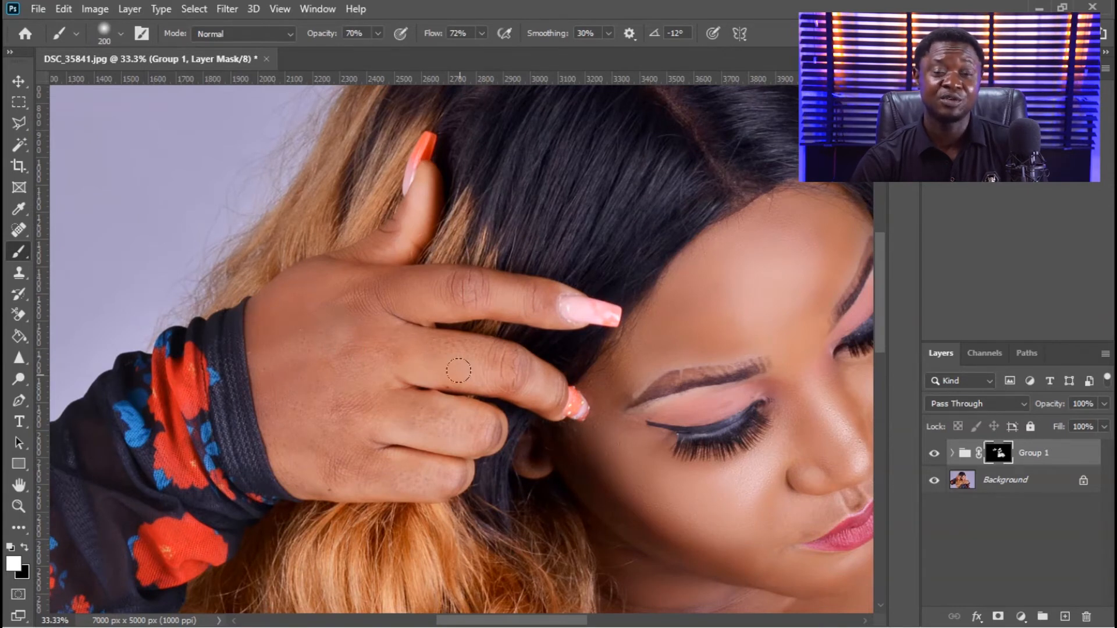
key(bracketleft)
key(bracketleft)
mouse_move(485, 352)
mouse_down()
mouse_move(497, 385)
mouse_move(520, 372)
mouse_move(545, 404)
mouse_move(554, 378)
mouse_up()
mouse_move(466, 410)
mouse_down()
mouse_move(347, 399)
mouse_move(481, 431)
mouse_move(329, 400)
mouse_move(377, 398)
mouse_move(362, 349)
mouse_up()
mouse_move(295, 391)
mouse_down()
mouse_move(269, 412)
mouse_move(302, 472)
mouse_move(288, 459)
mouse_move(278, 473)
mouse_move(355, 477)
mouse_move(324, 463)
mouse_move(413, 474)
mouse_up()
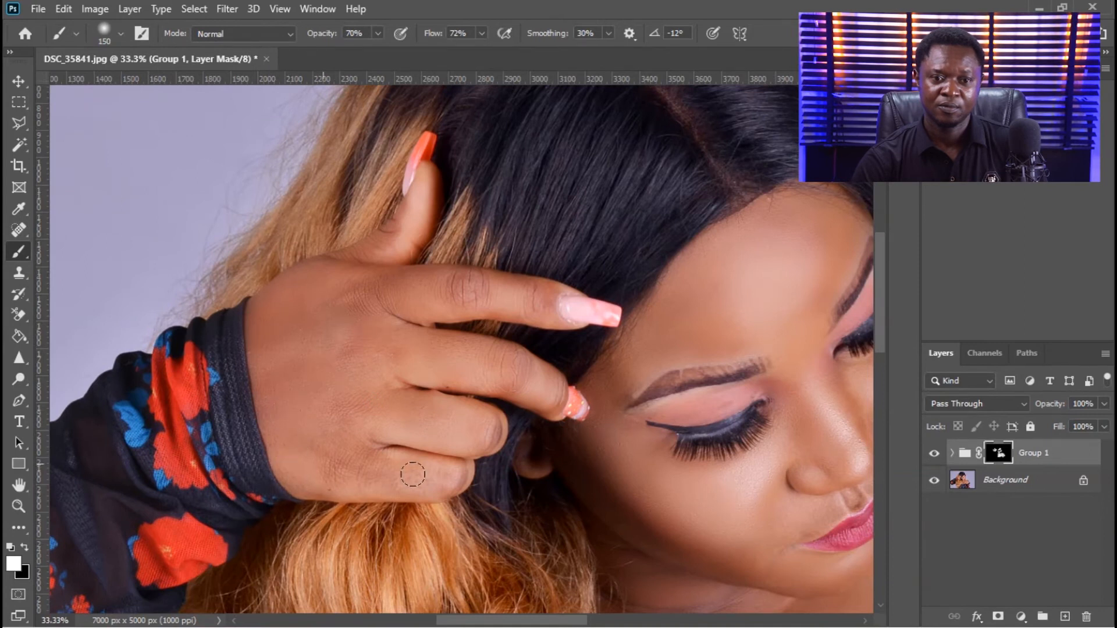
Step: Examine the smoothed skin on the hand, face and shoulder both close up and in the wider portrait
drag(535, 322, 498, 291)
key(ctrl+minus)
key(ctrl+minus)
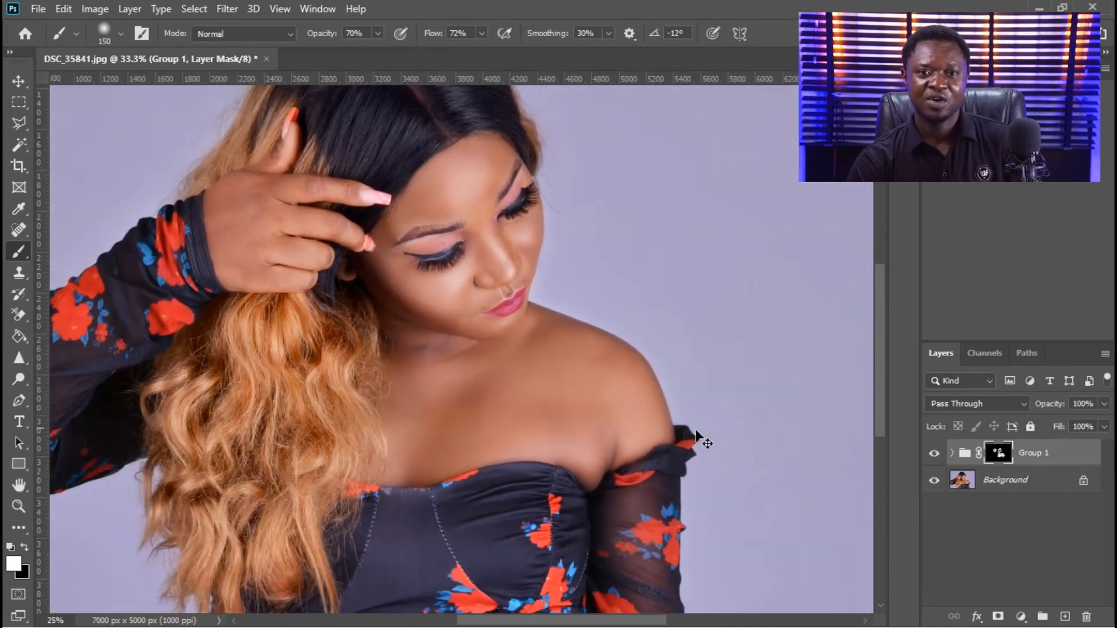
key(ctrl+minus)
key(ctrl+plus)
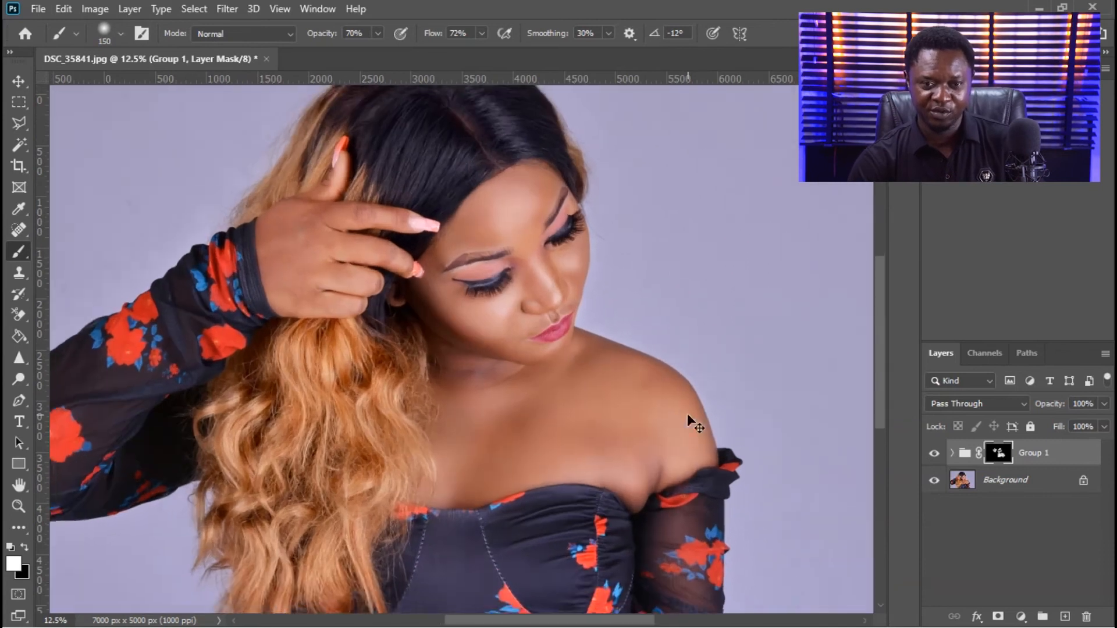
key(ctrl+plus)
key(ctrl+plus)
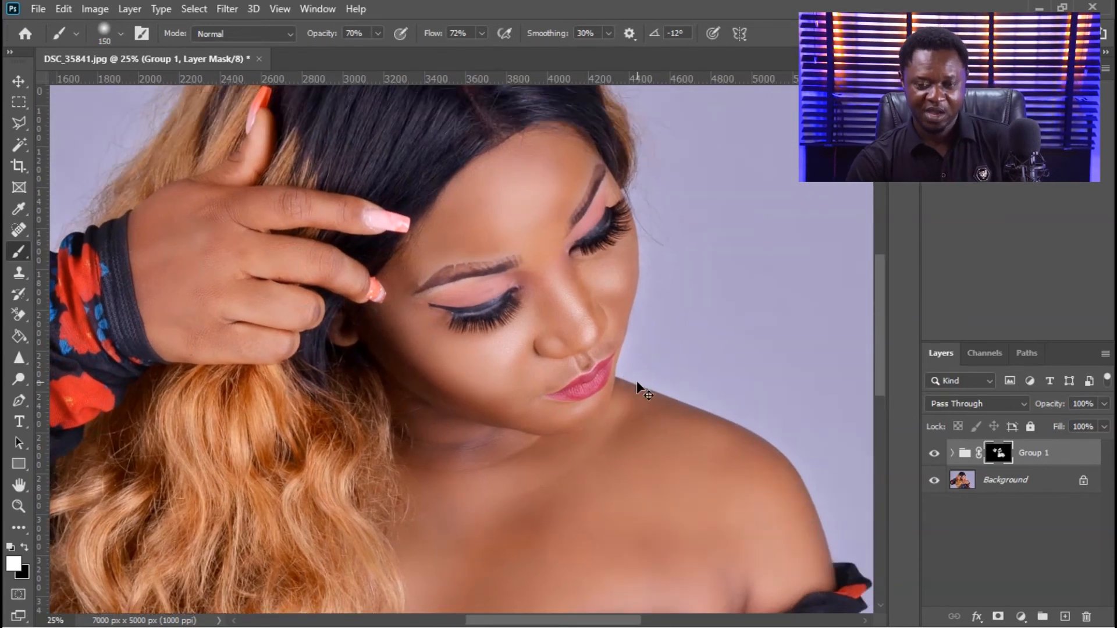
key(ctrl+plus)
key(ctrl+plus)
mouse_move(641, 334)
mouse_down()
mouse_move(591, 432)
mouse_move(627, 407)
mouse_up()
key(ctrl+minus)
key(ctrl+minus)
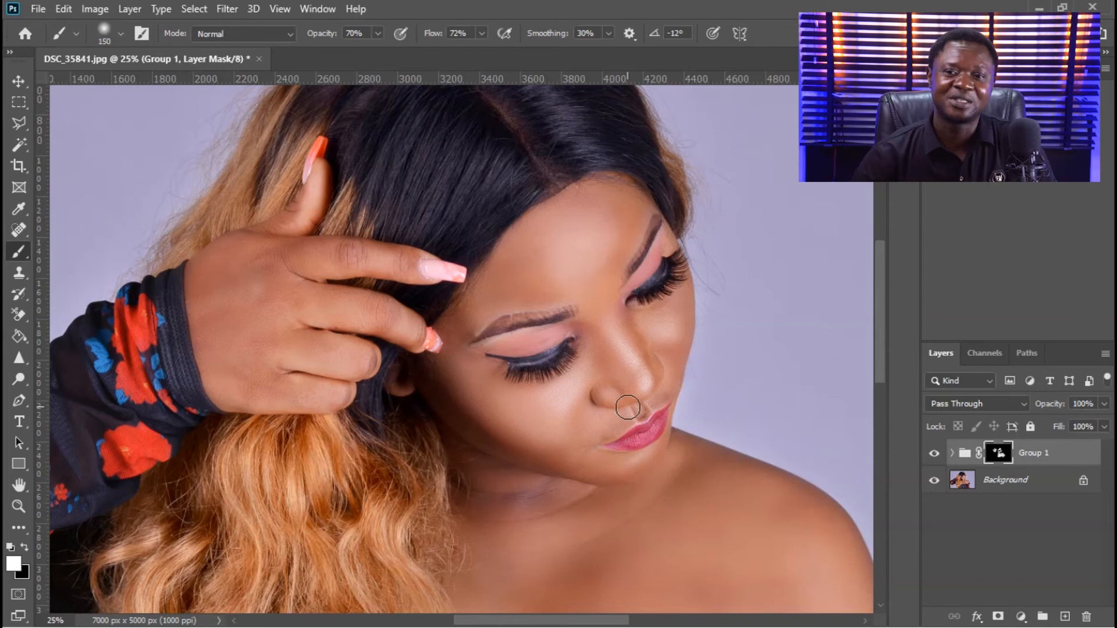
Step: Reduce the opacity of Group 1 to 72% to soften the overall smoothing effect
click(1070, 451)
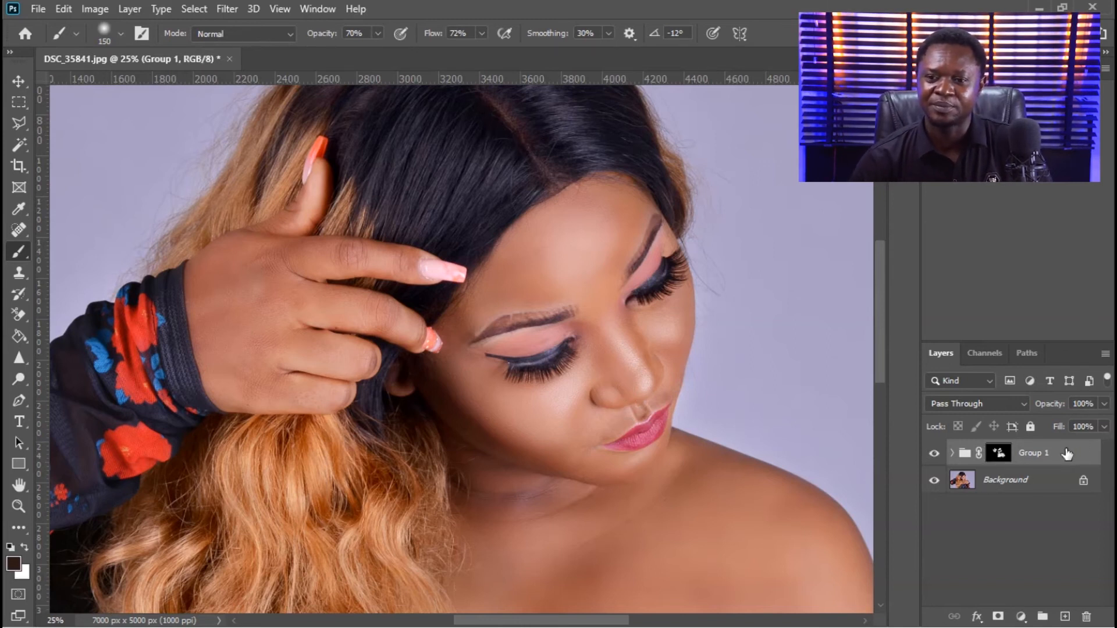
click(1004, 457)
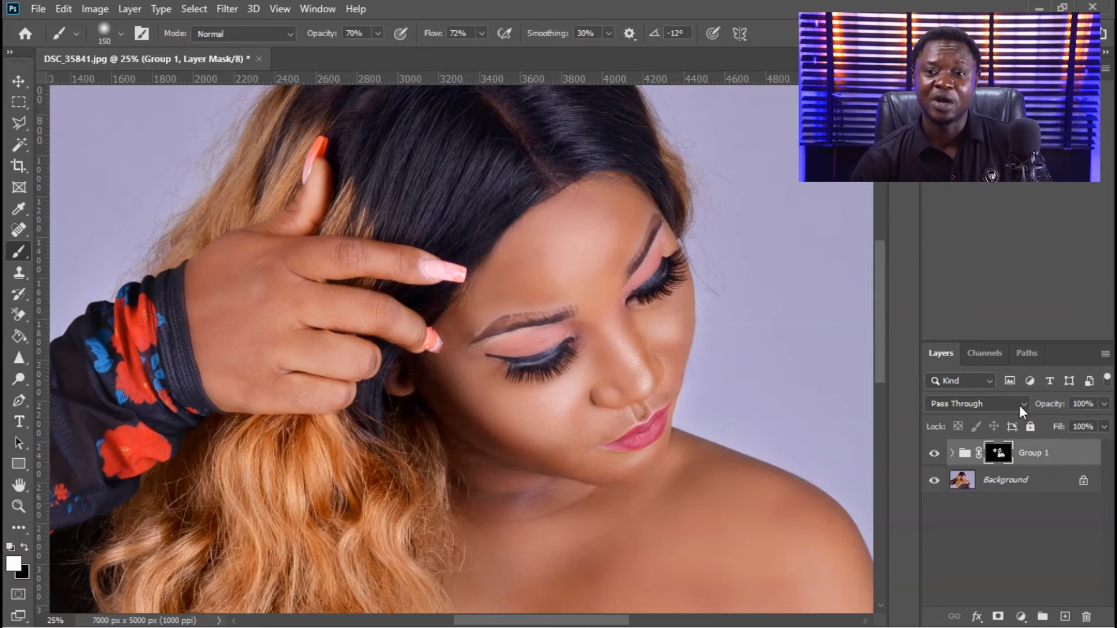
drag(1057, 409, 1033, 409)
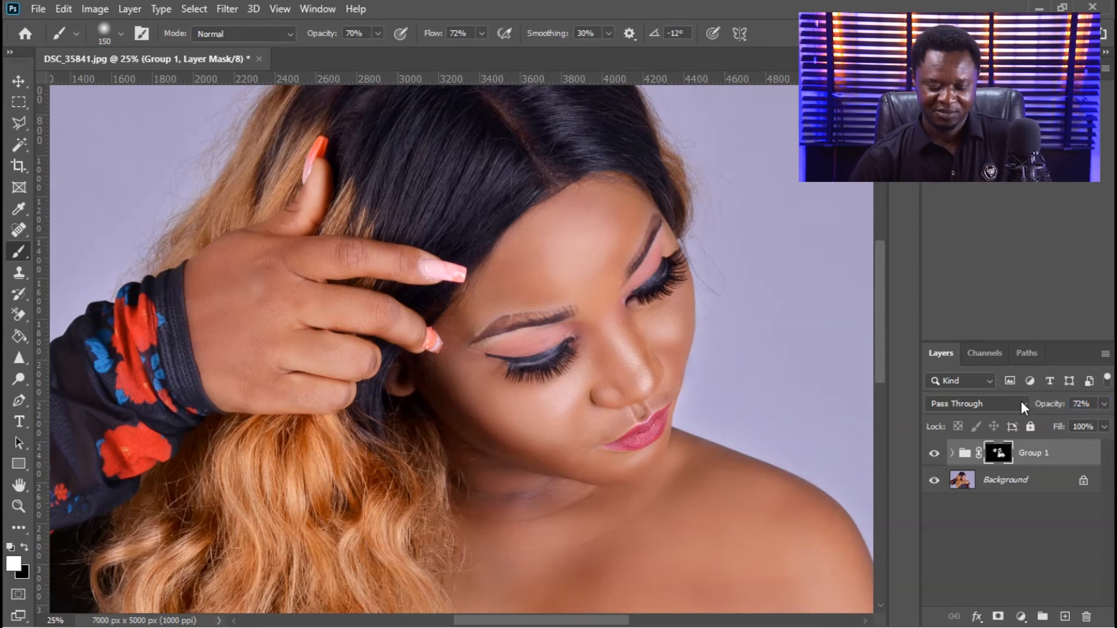
Step: Check the skin texture around the nose and cheeks up close and lower Group 1's opacity to 55%
key(ctrl+plus)
key(ctrl+plus)
drag(702, 385, 466, 372)
key(ctrl+plus)
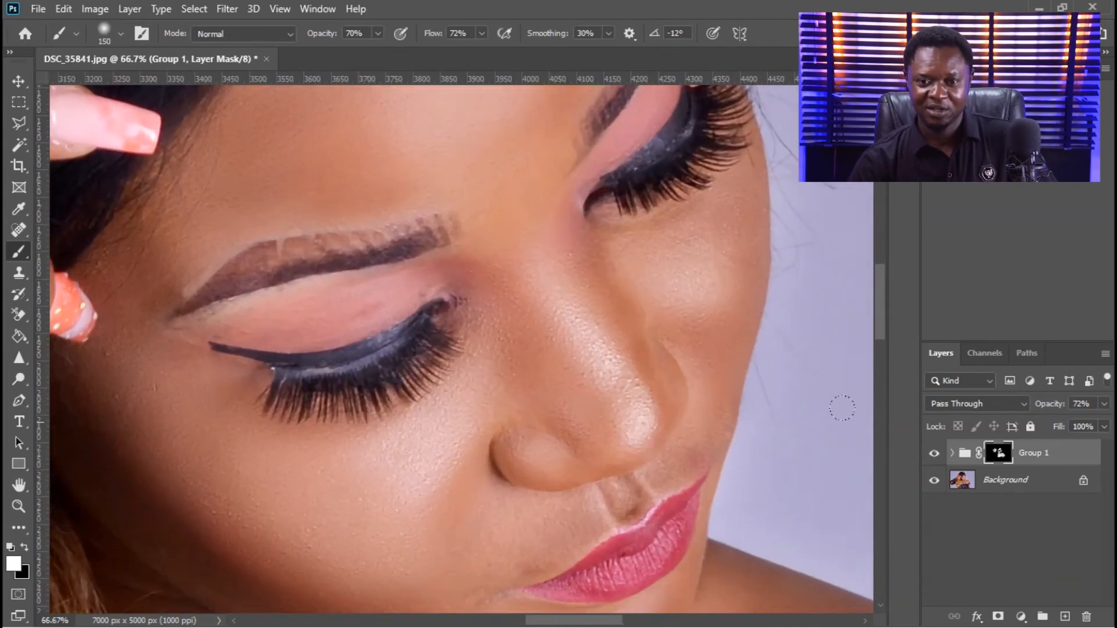
drag(1050, 405, 1039, 407)
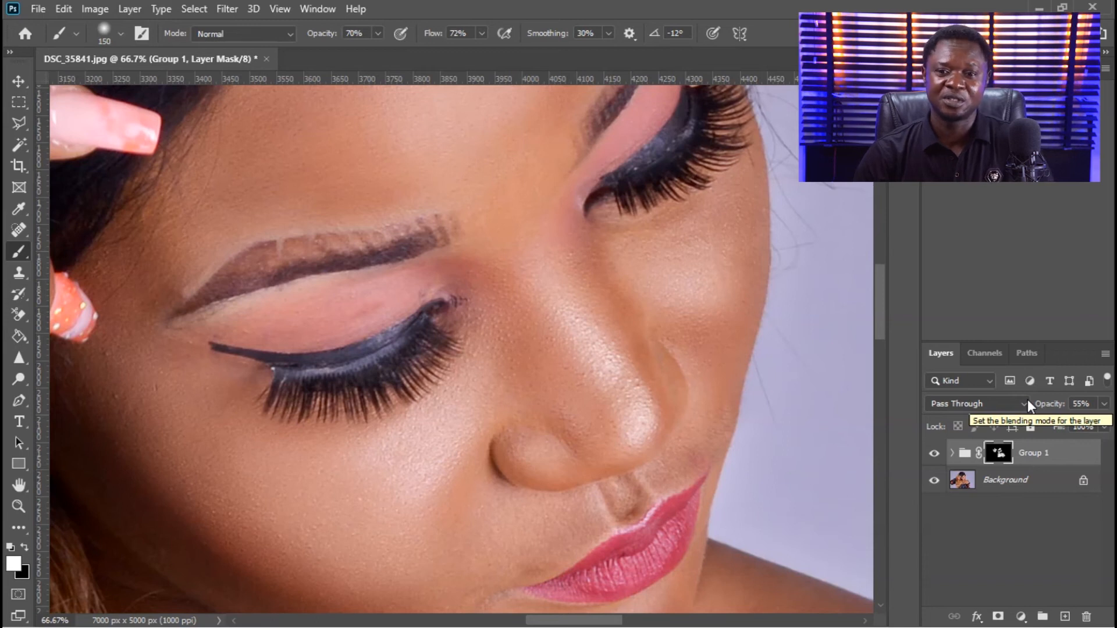
Step: Compare the face before and after smoothing by hiding and showing Group 1 several times at the reduced opacity
click(933, 455)
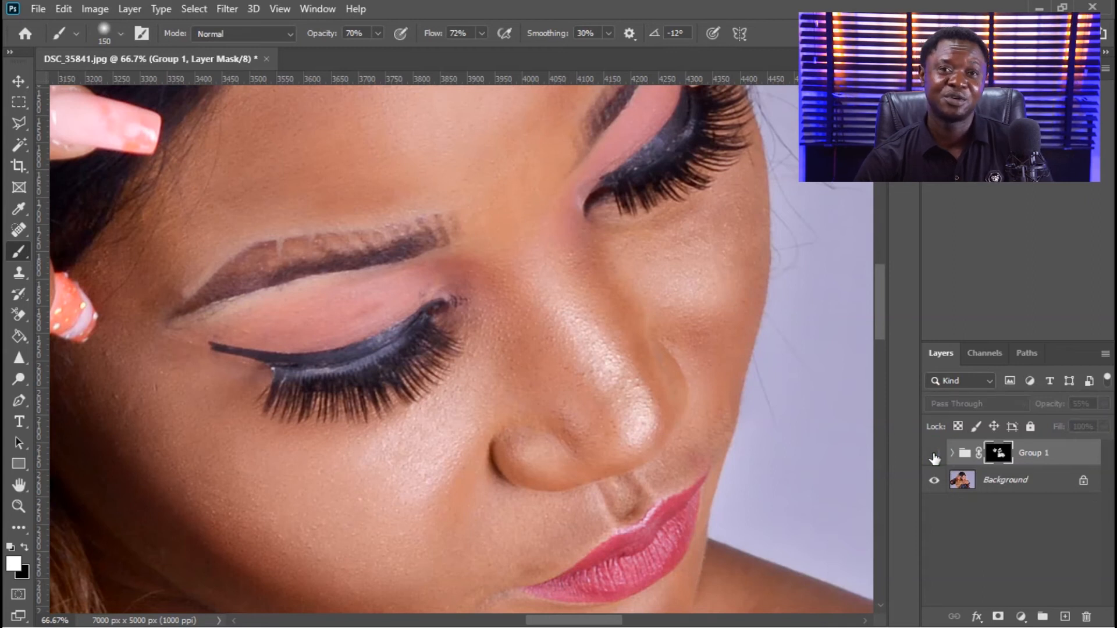
click(933, 455)
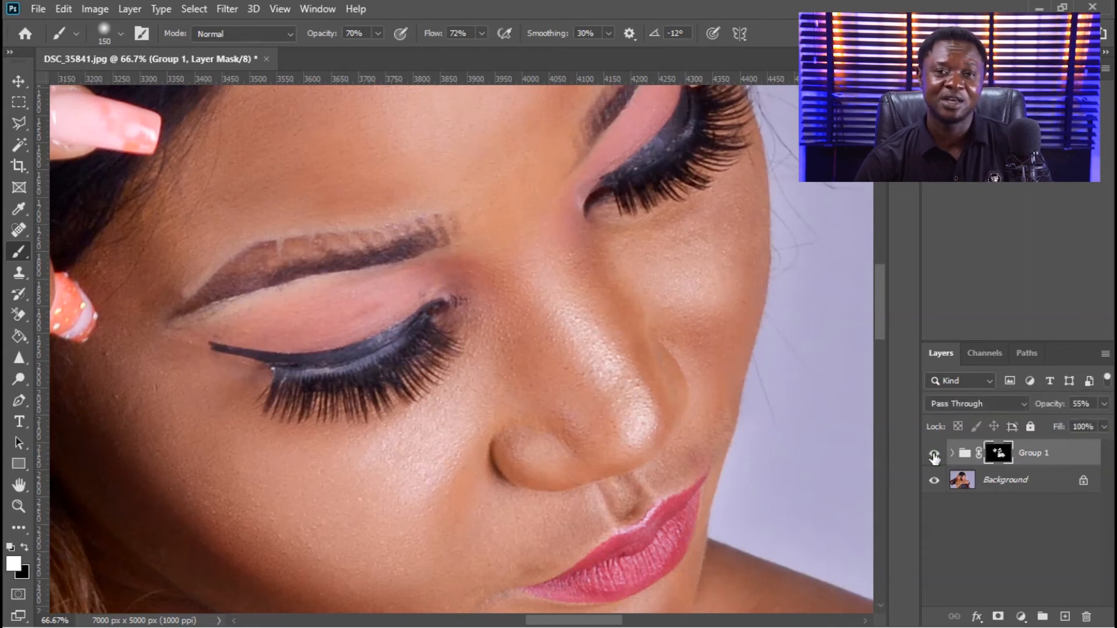
click(933, 455)
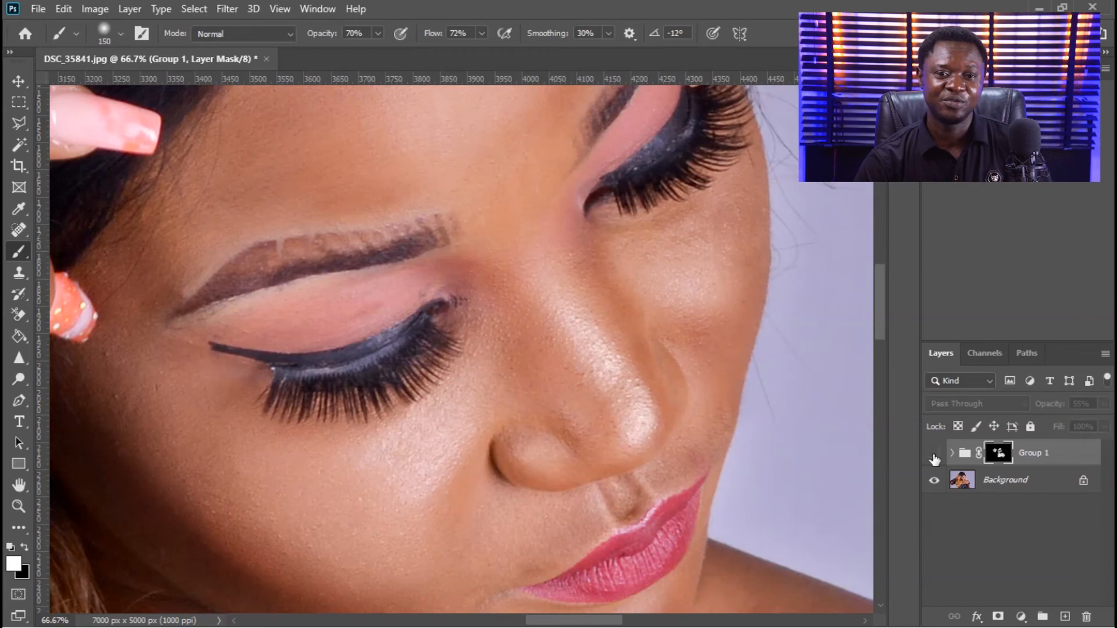
click(934, 455)
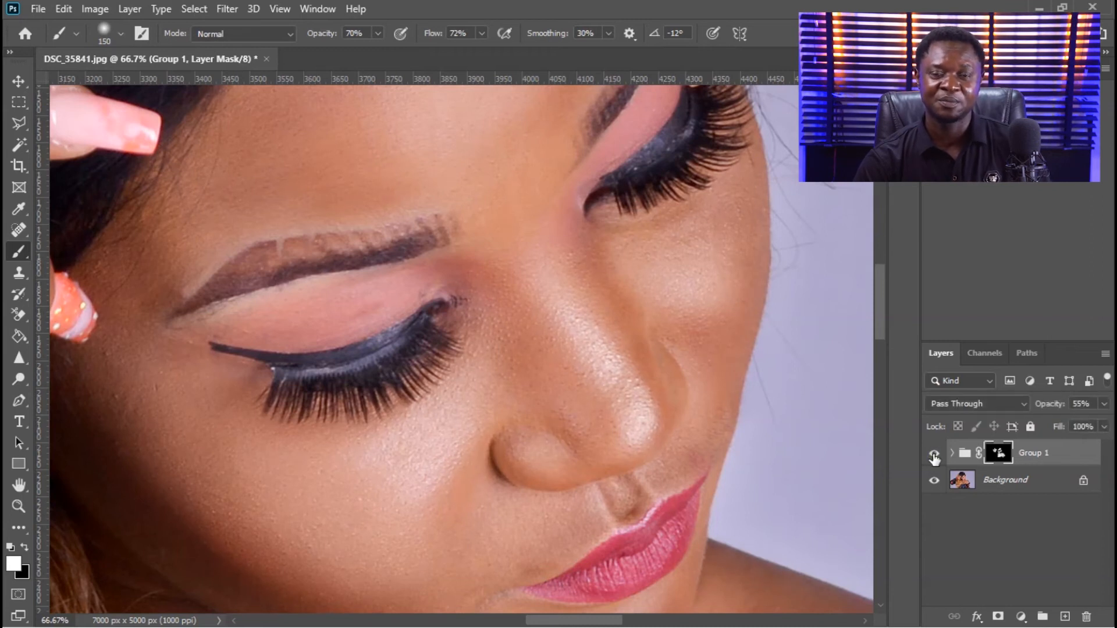
click(934, 455)
click(934, 455)
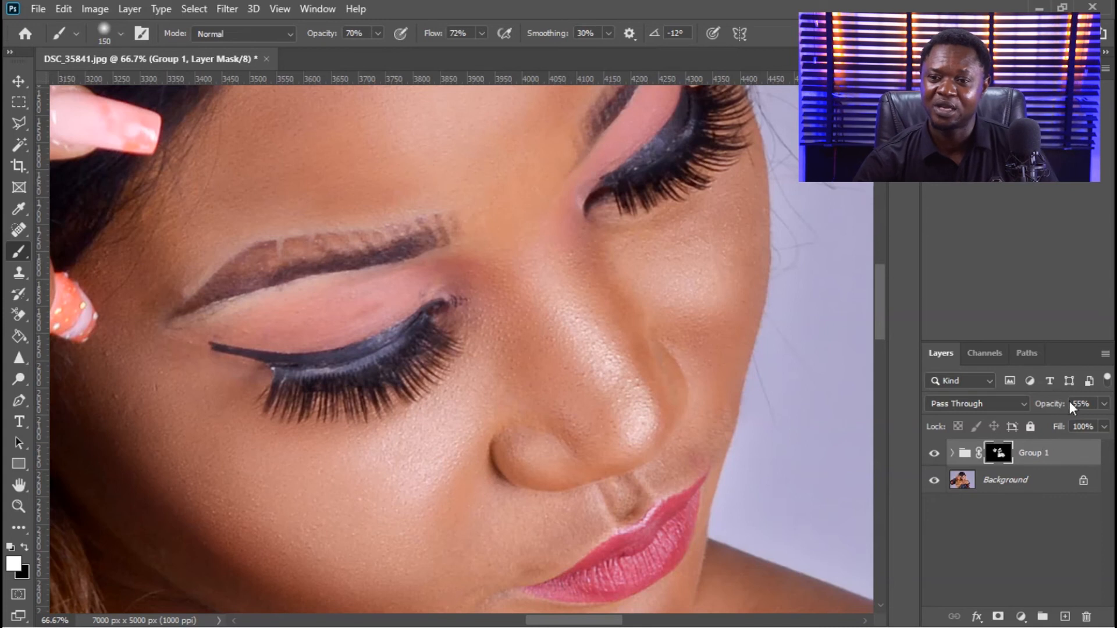
Step: Set Group 1's opacity back to 100% and compare the close-up face with the group hidden and shown
drag(1045, 404, 1106, 412)
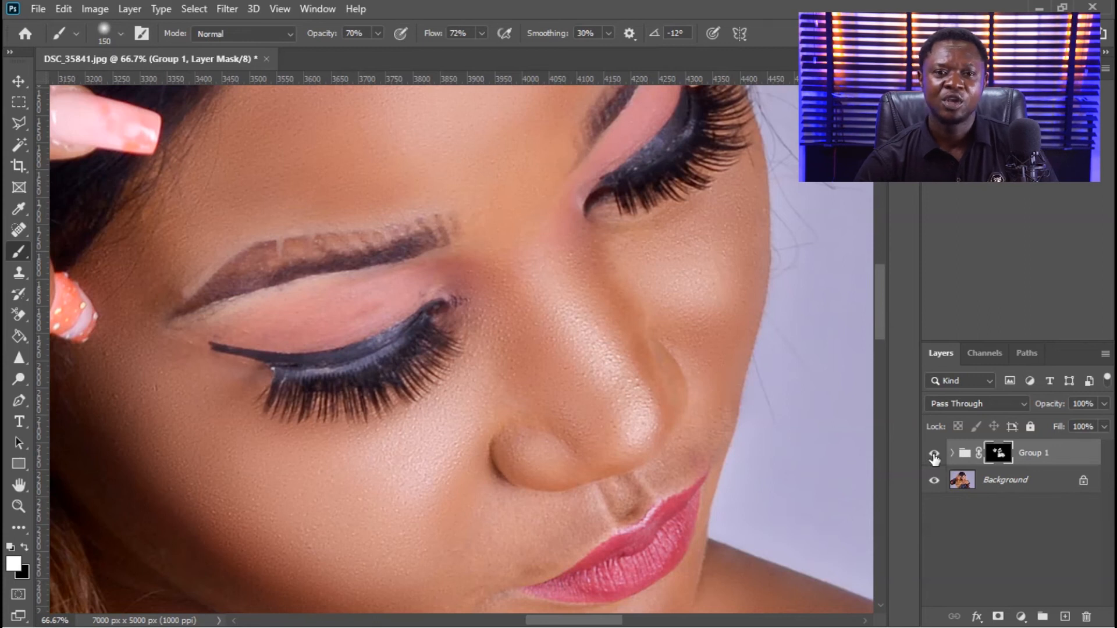
click(933, 455)
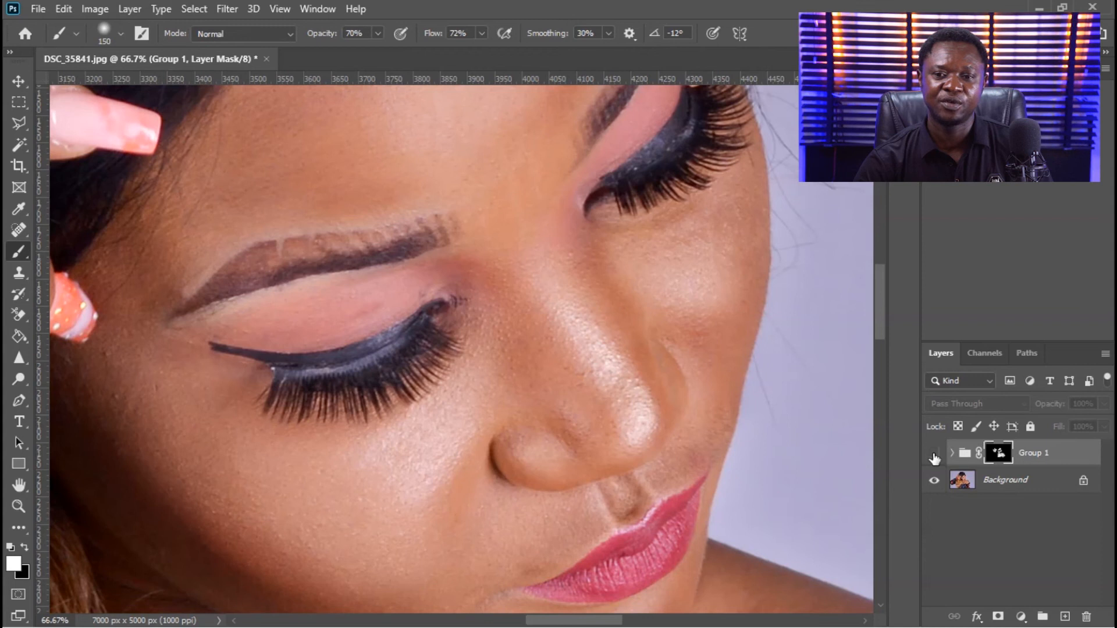
click(934, 455)
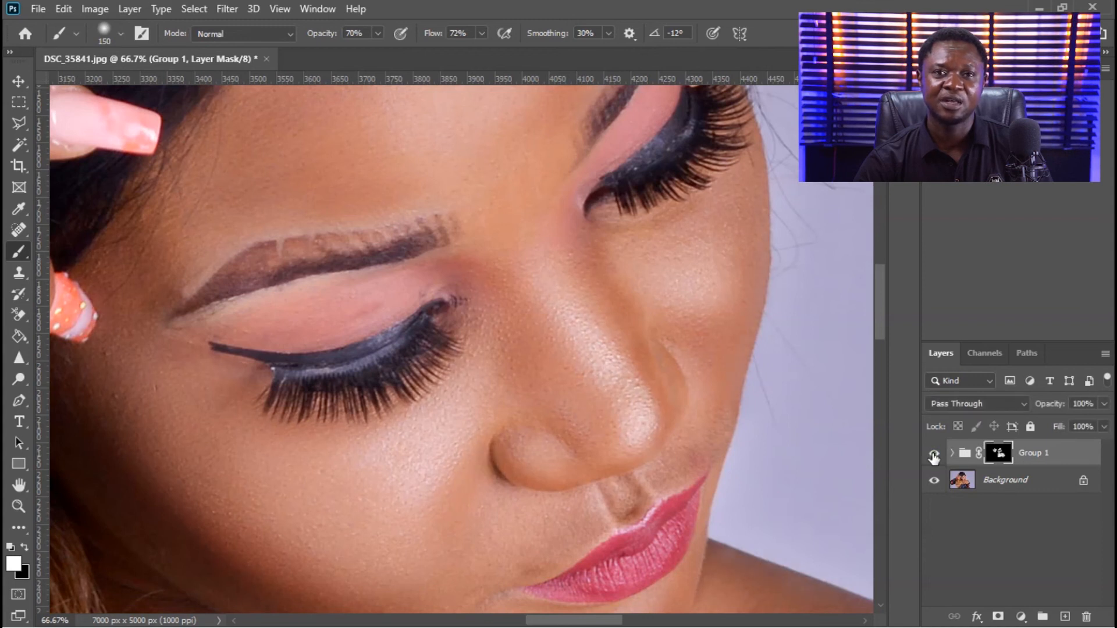
click(933, 454)
click(934, 454)
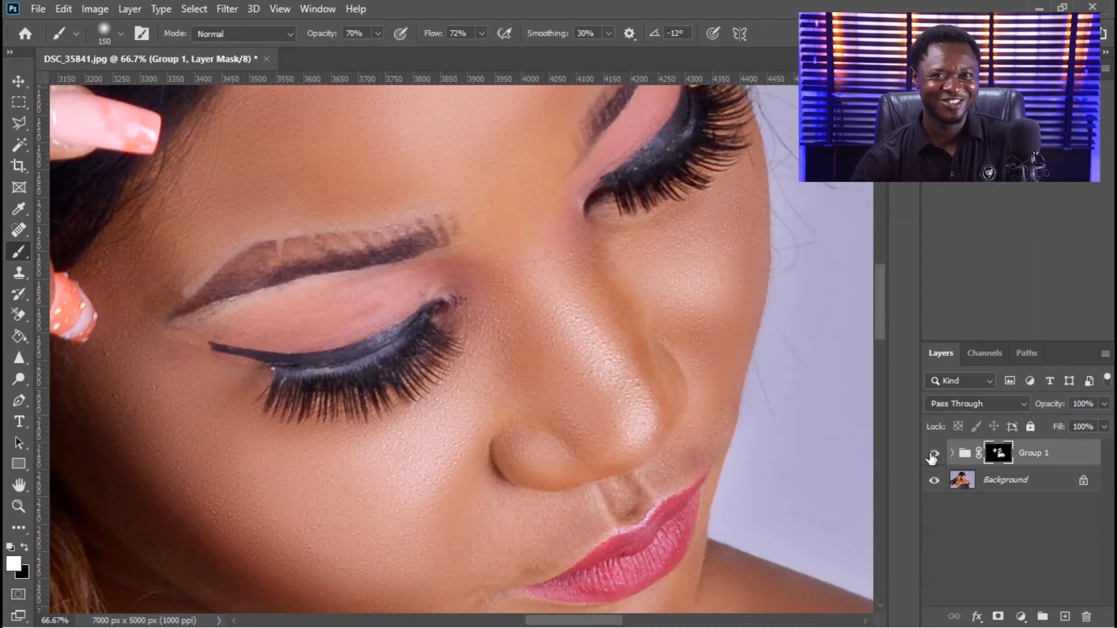
Step: Compare the face, hand and shoulder before and after smoothing in the wider portrait by hiding and showing Group 1
key(ctrl+minus)
key(ctrl+minus)
key(ctrl+minus)
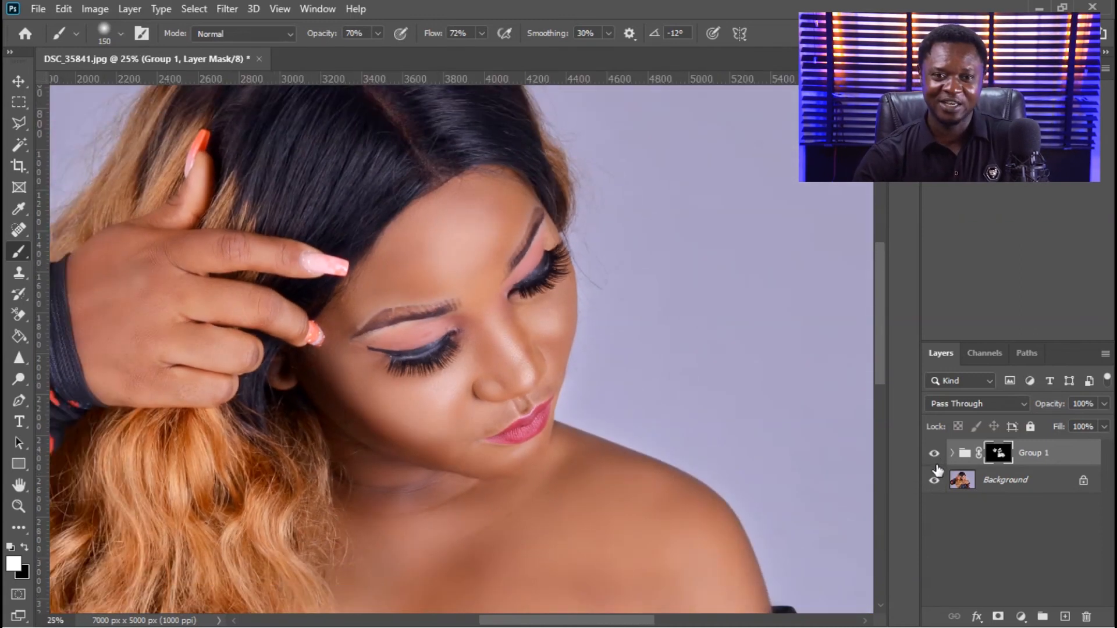
click(935, 453)
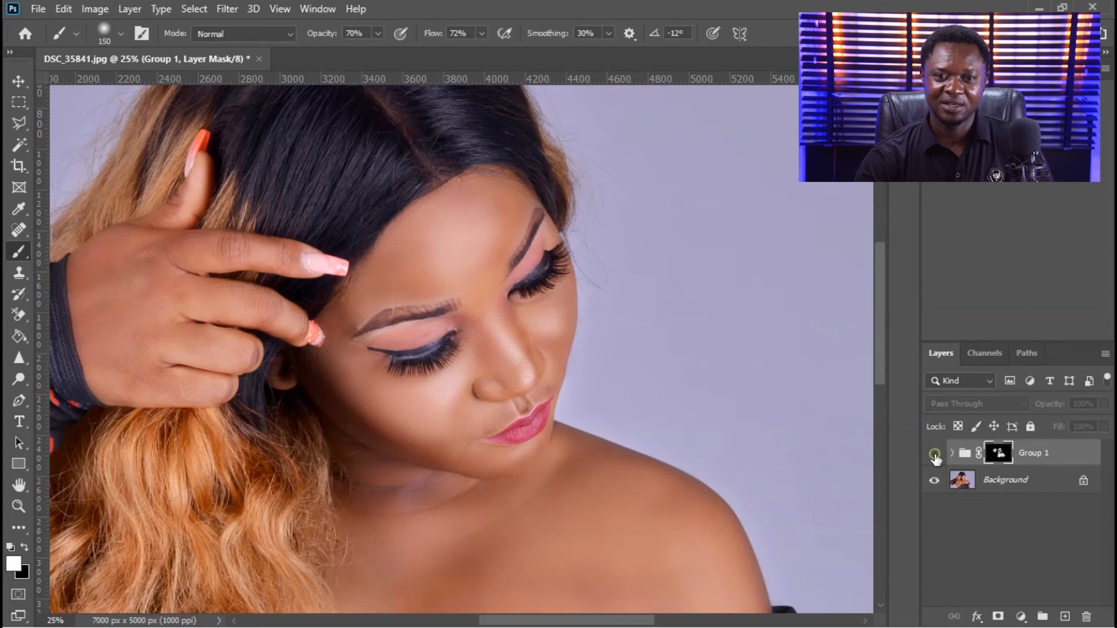
click(934, 455)
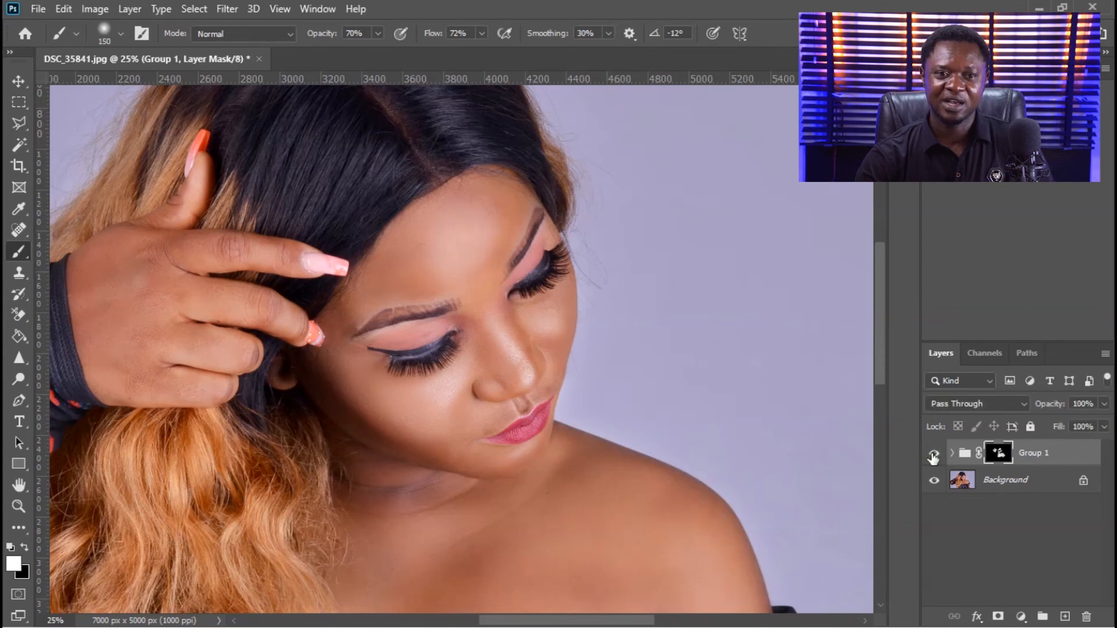
click(933, 458)
click(933, 457)
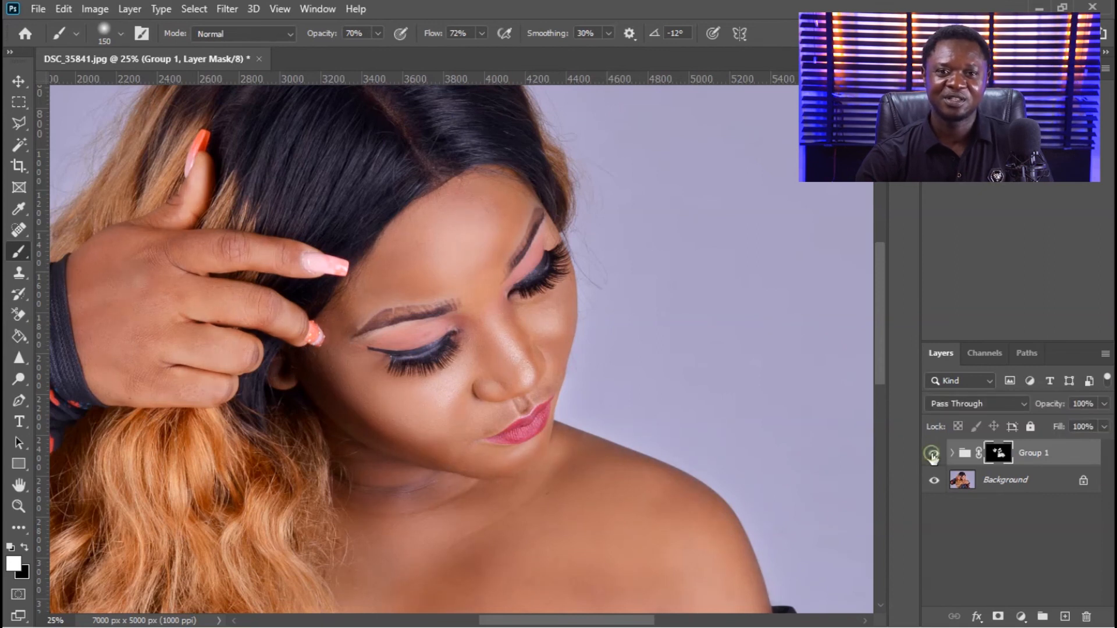